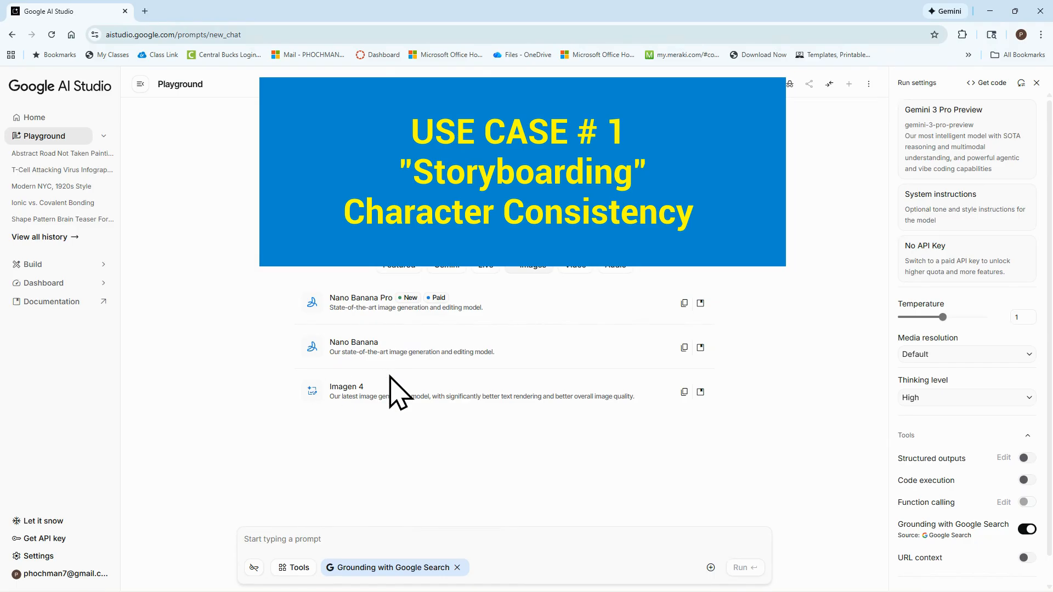
# Generate an image with Imagen 4 using the prompt "a blue robot with a cracked lens"
pyautogui.click(363, 391)
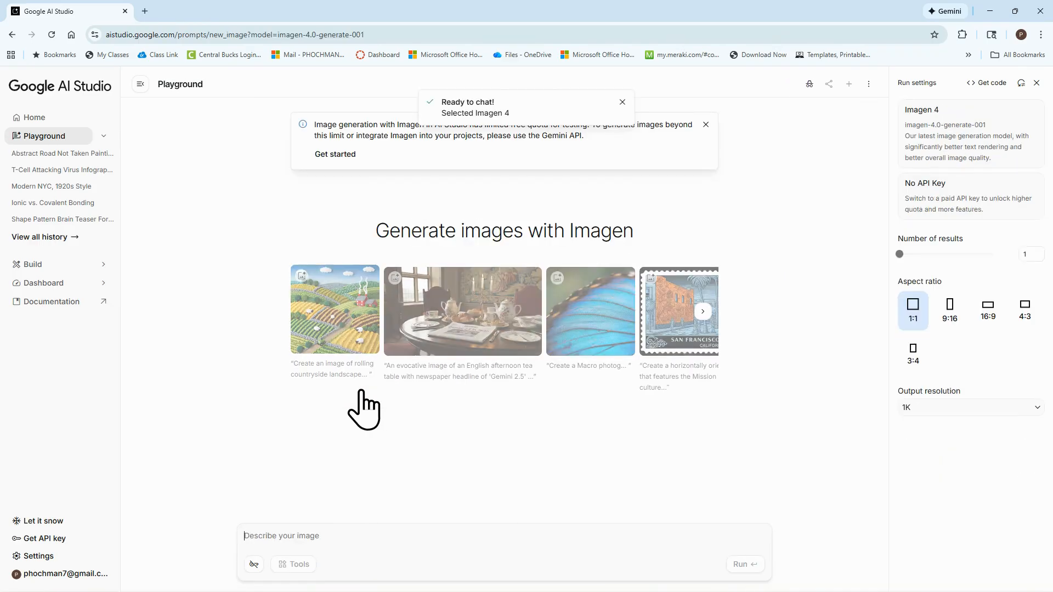
pyautogui.click(706, 124)
pyautogui.click(412, 532)
pyautogui.write('a blue robot with a cracked lens')
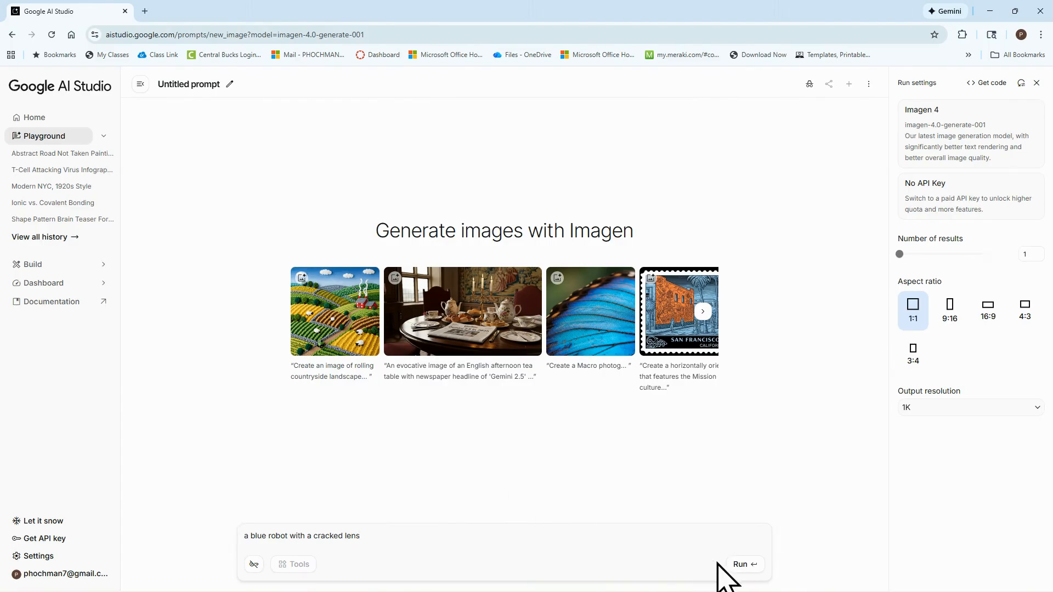
pyautogui.click(742, 566)
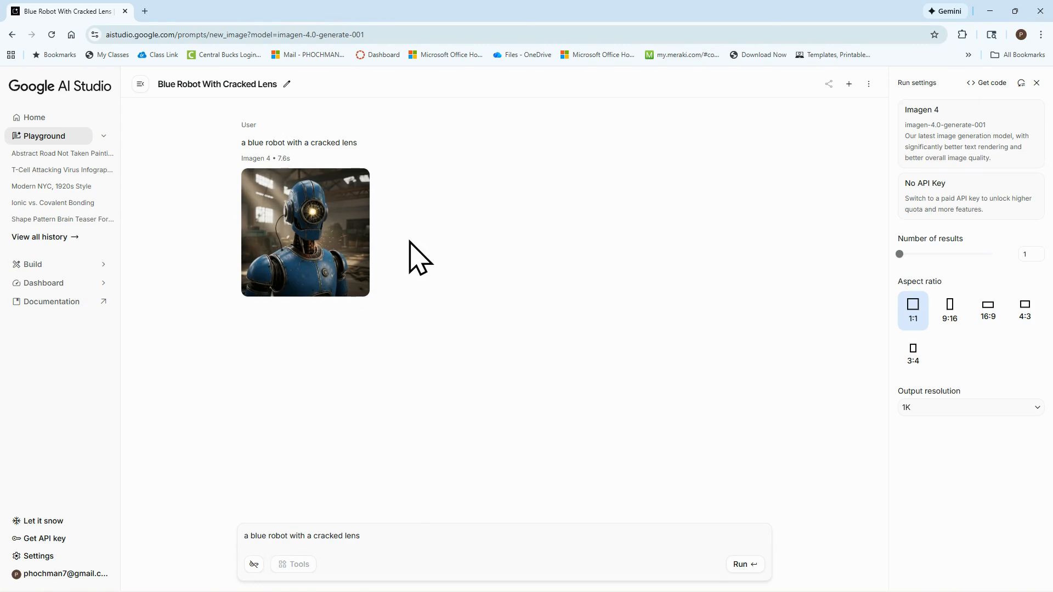
# Enlarge the generated robot image, download it, and close the preview
pyautogui.moveTo(301, 204)
pyautogui.click(304, 285)
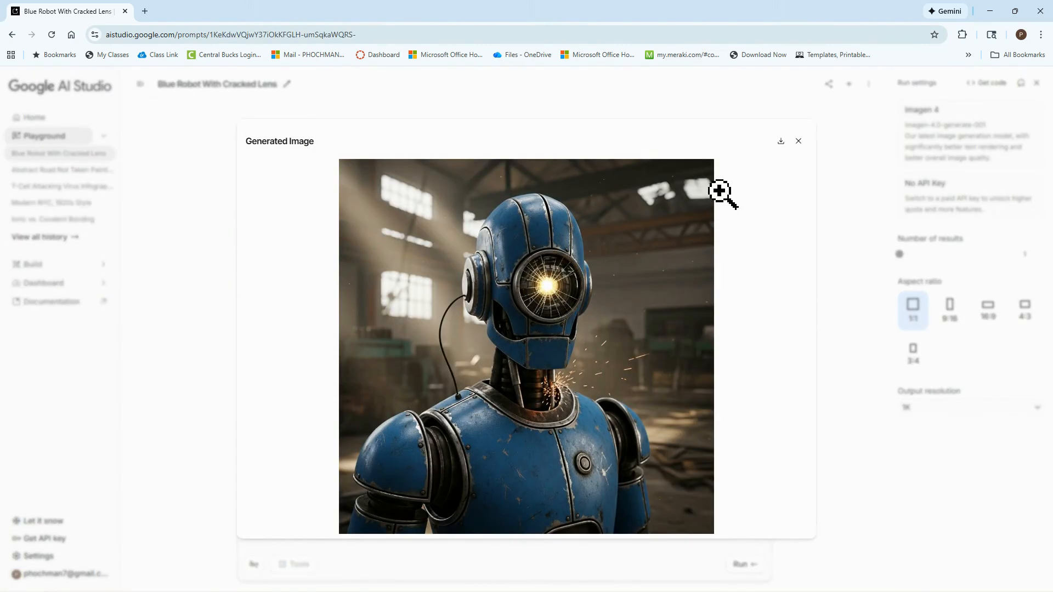
pyautogui.click(780, 141)
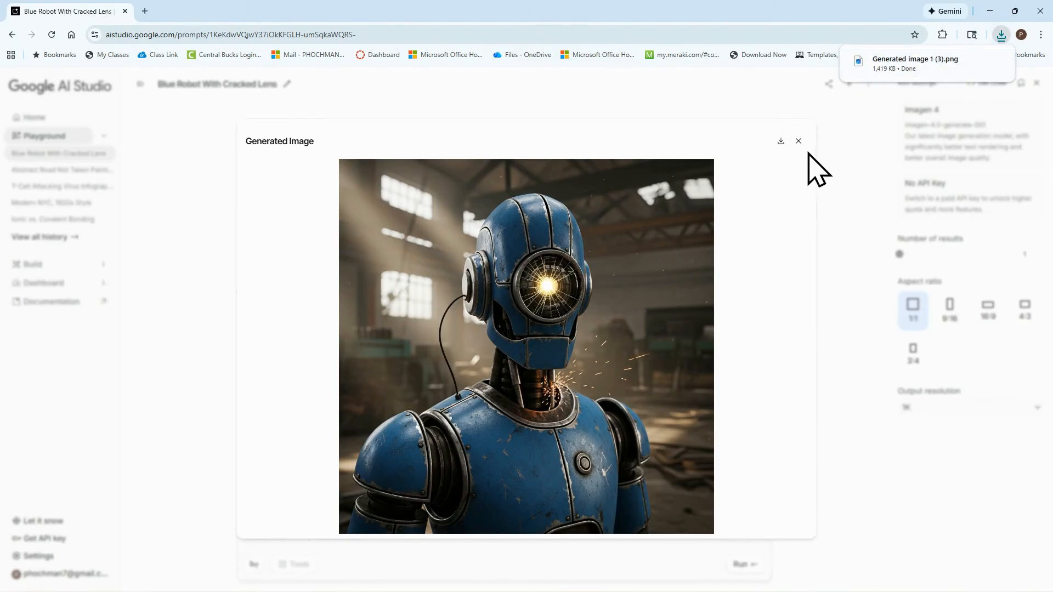
pyautogui.click(798, 141)
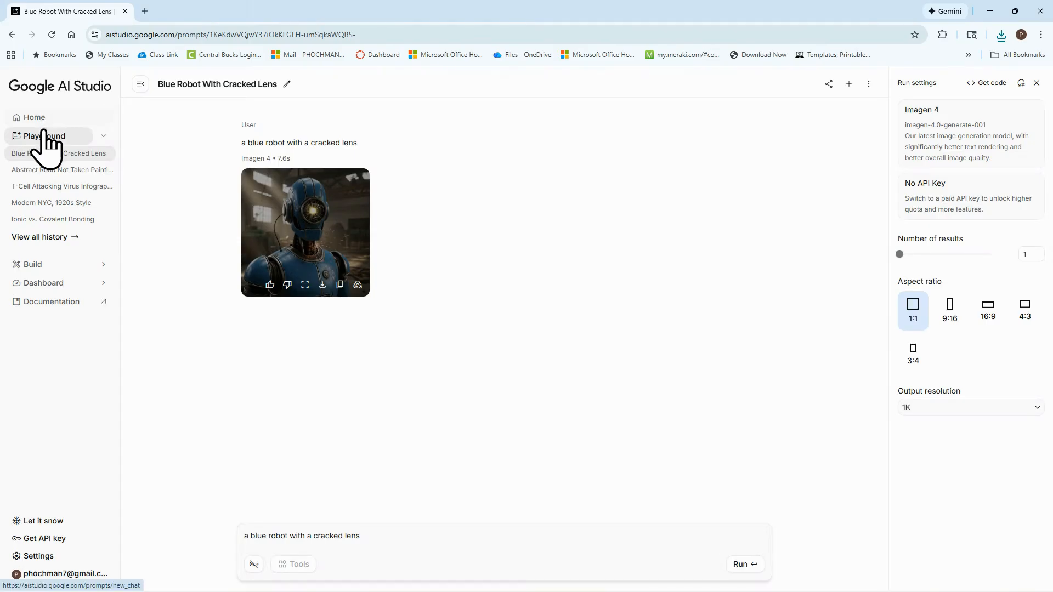
# Start a new Playground chat with the Nano Banana model and attach the downloaded file "Generated image 1 (3).png"
pyautogui.click(44, 135)
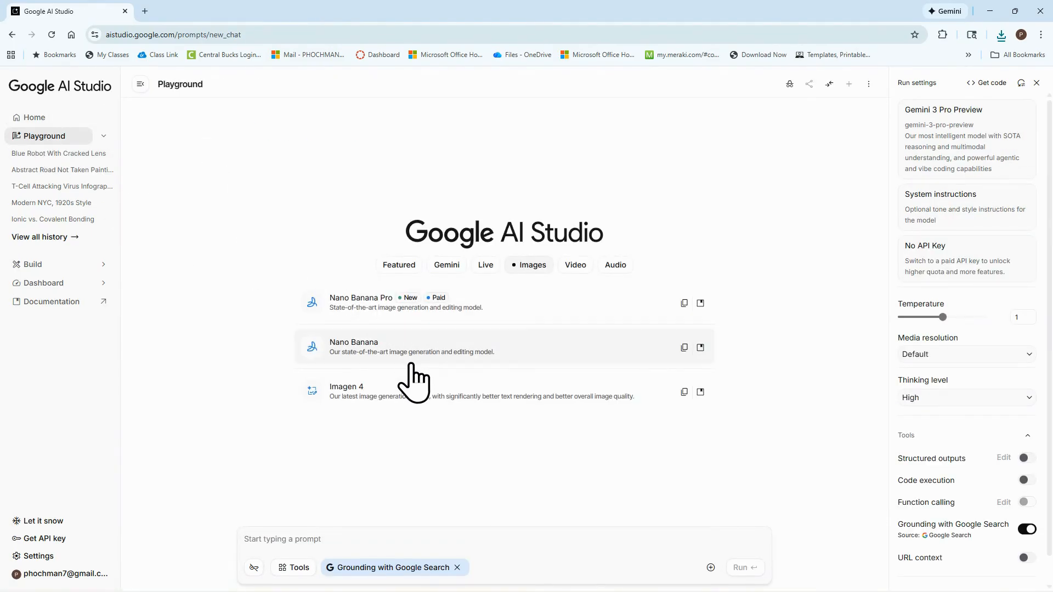
pyautogui.click(354, 351)
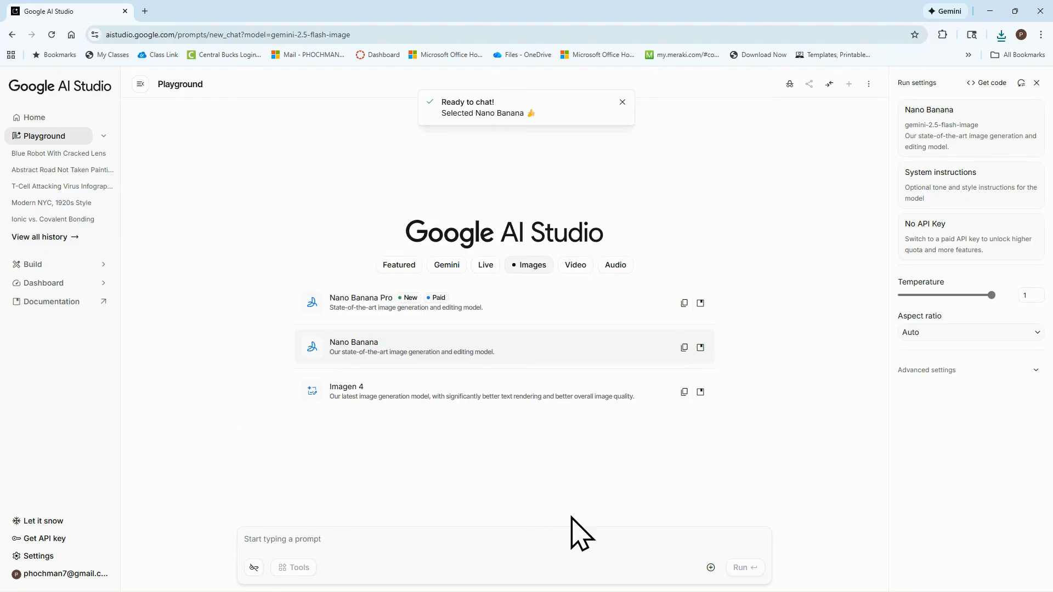
pyautogui.click(711, 568)
pyautogui.click(680, 510)
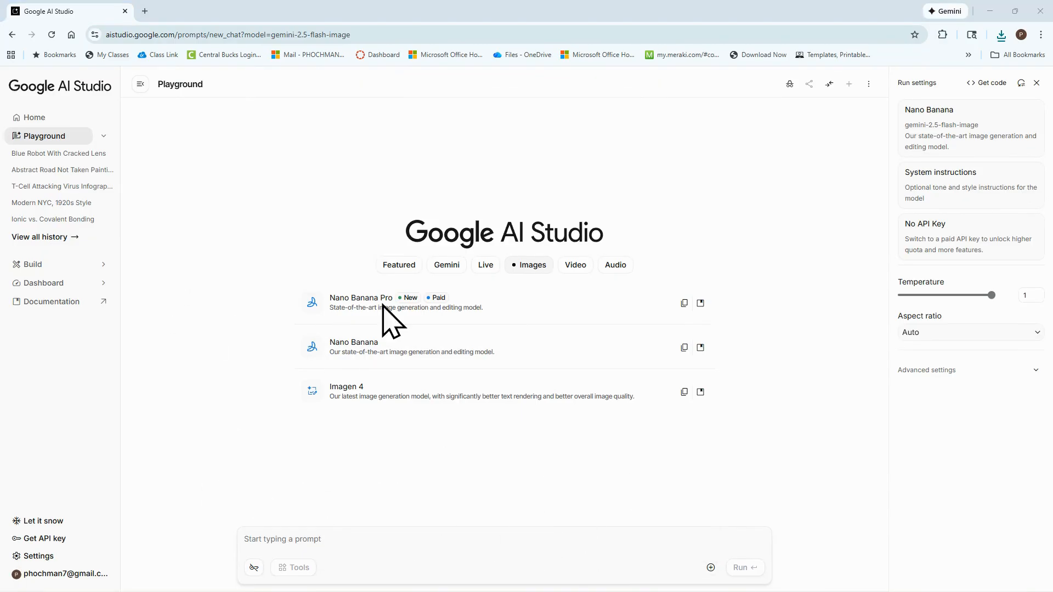
pyautogui.doubleClick(128, 106)
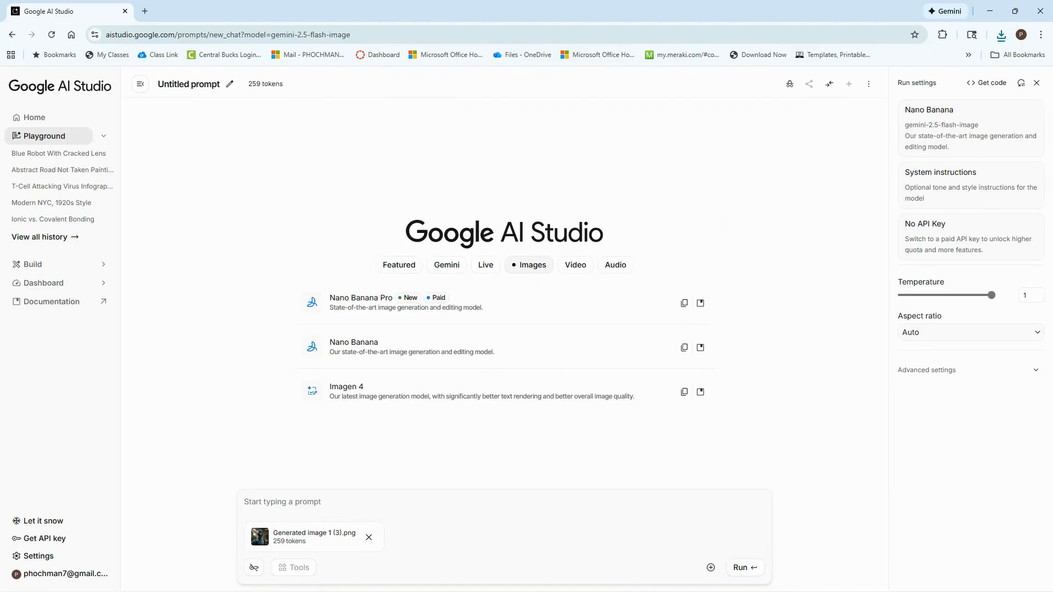
# Run the prompt "have this robot wake up in a quiet workshop filled with scattered tools and glowing screens." on the attached image
pyautogui.click(297, 498)
pyautogui.write('have this robot wake up in a quiet workshop filled with scattered tools and glowing screens.')
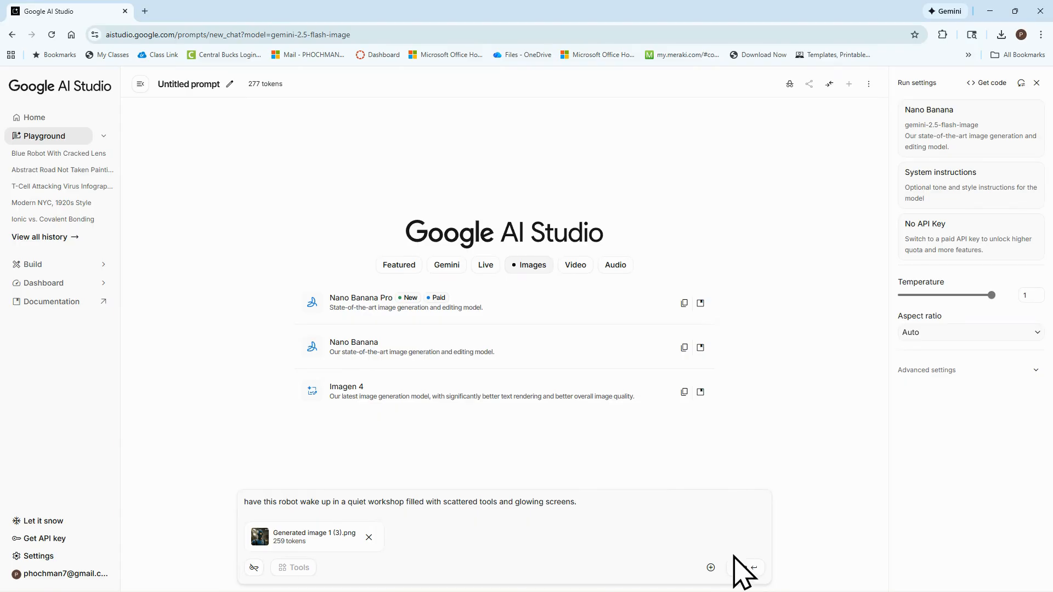
pyautogui.click(743, 569)
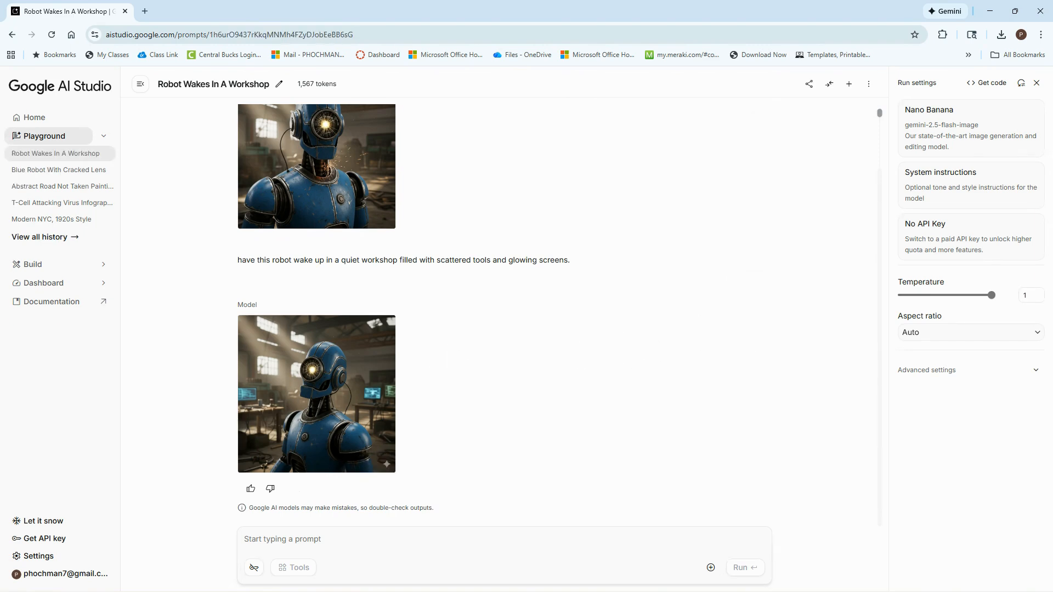
# Generate the next scene with the prompt "Have the robot notice a strange blinking button on the wall and slowly reaches toward it."
pyautogui.click(292, 542)
pyautogui.hotkey('ctrl', 'v')
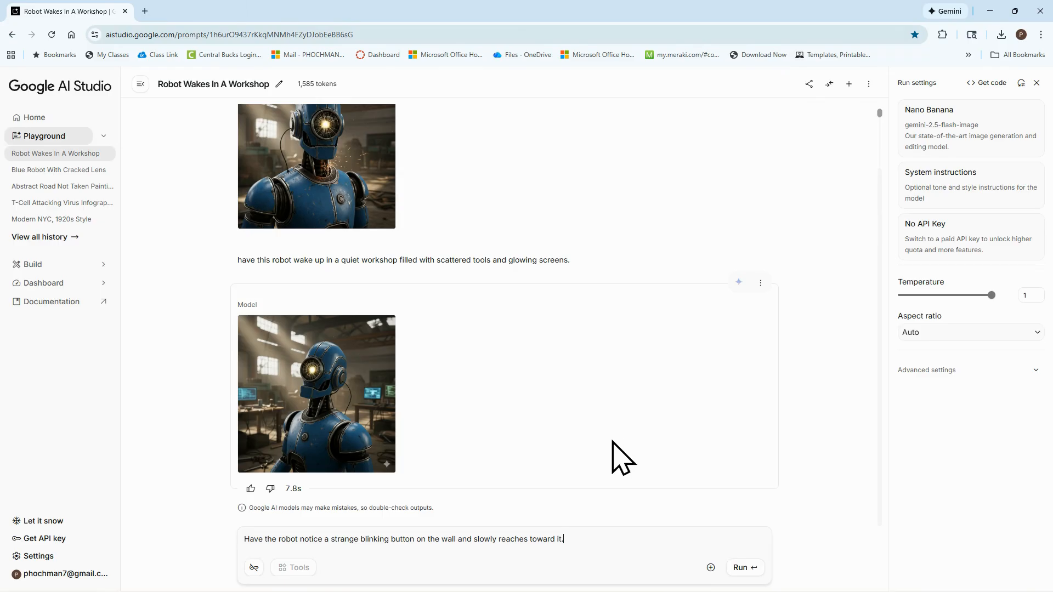
pyautogui.click(745, 568)
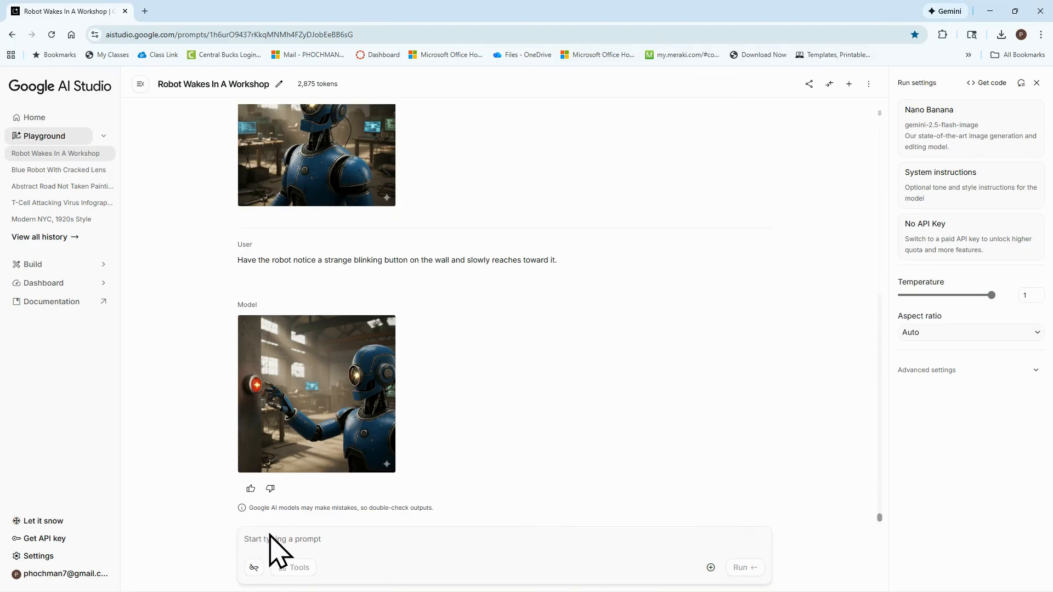
# Generate a scene with the prompt "The workshop door opens to a dark city outside, and the robot looks nervous but determined."
pyautogui.hotkey('ctrl', 'v')
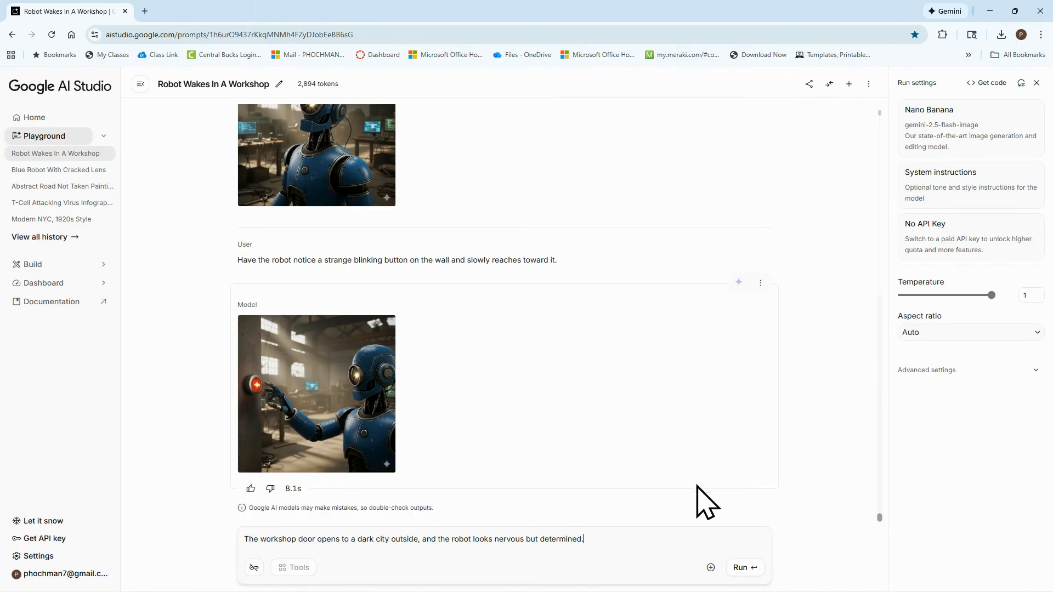
pyautogui.click(740, 567)
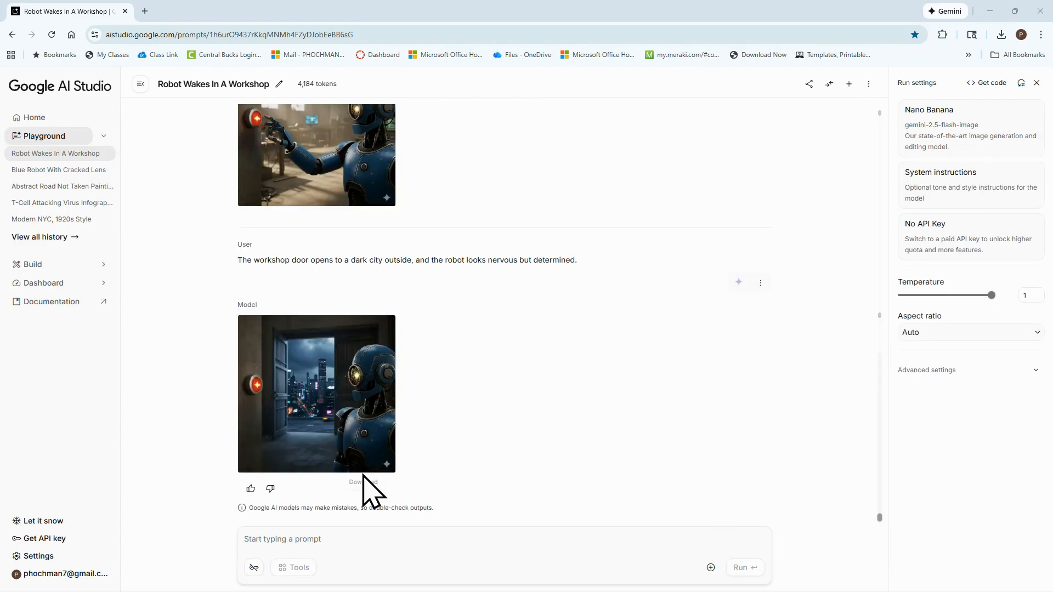
# Generate a scene with the prompt "the robot walks through the city streets, surrounded by tall buildings and floating lights."
pyautogui.click(264, 535)
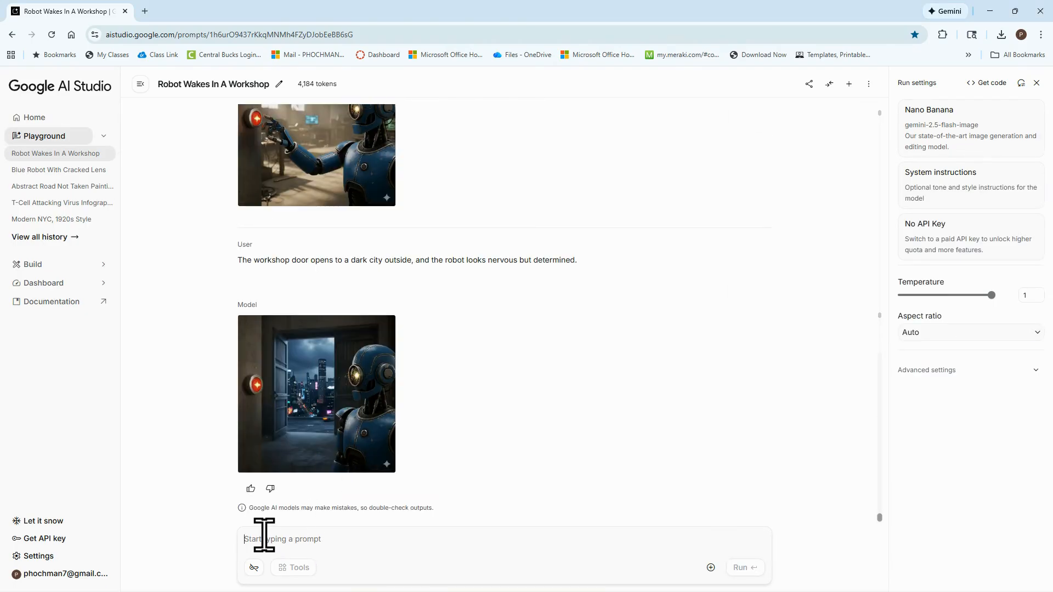
pyautogui.hotkey('ctrl', 'v')
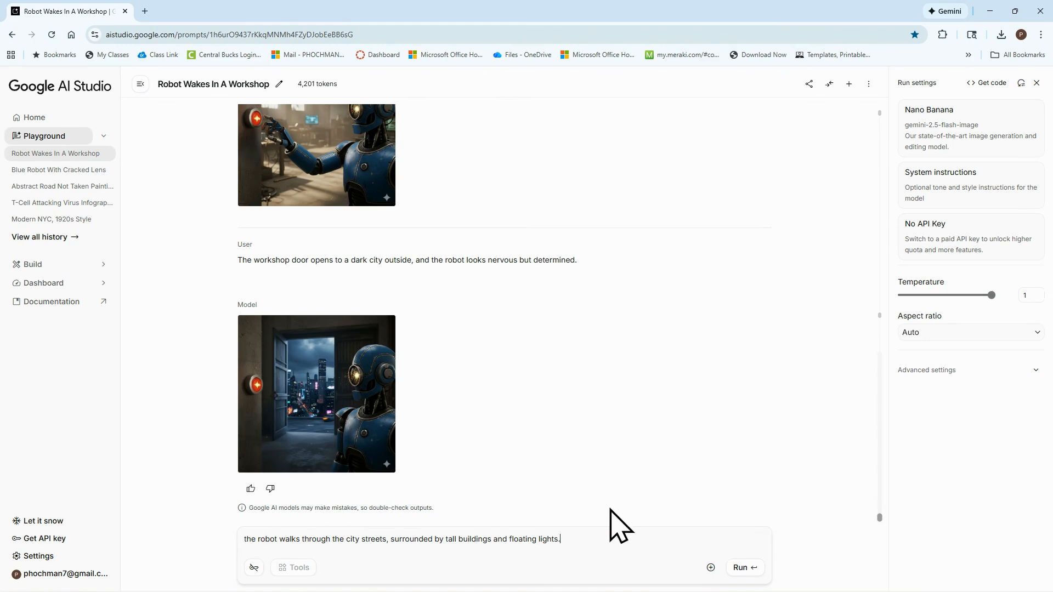
pyautogui.click(738, 570)
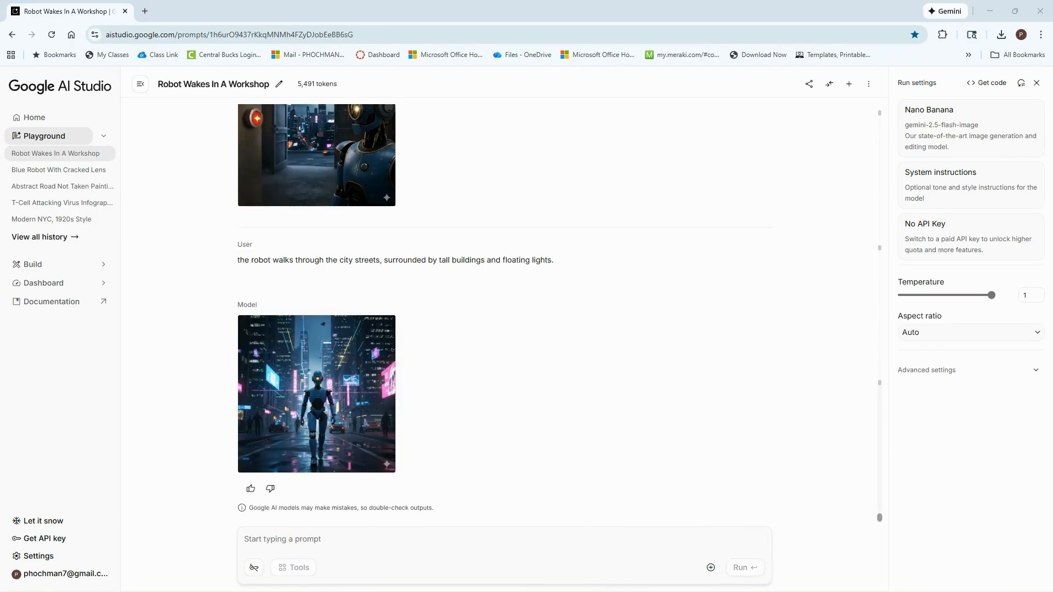
# Generate a scene with the prompt "the robot encounters a broken bridge and stops to think about how to cross it"
pyautogui.click(256, 538)
pyautogui.hotkey('ctrl', 'v')
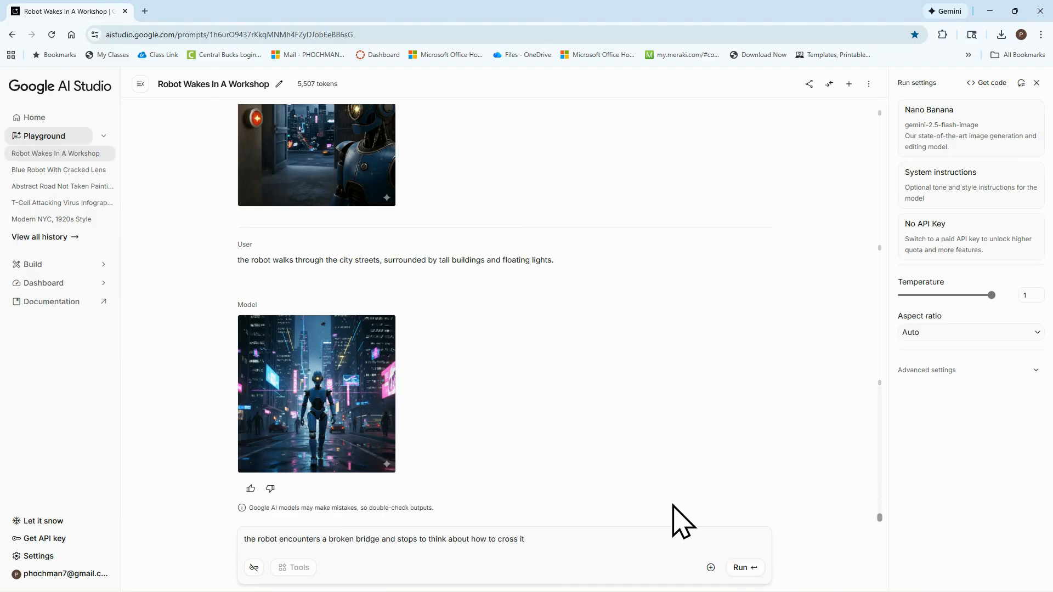
pyautogui.click(742, 569)
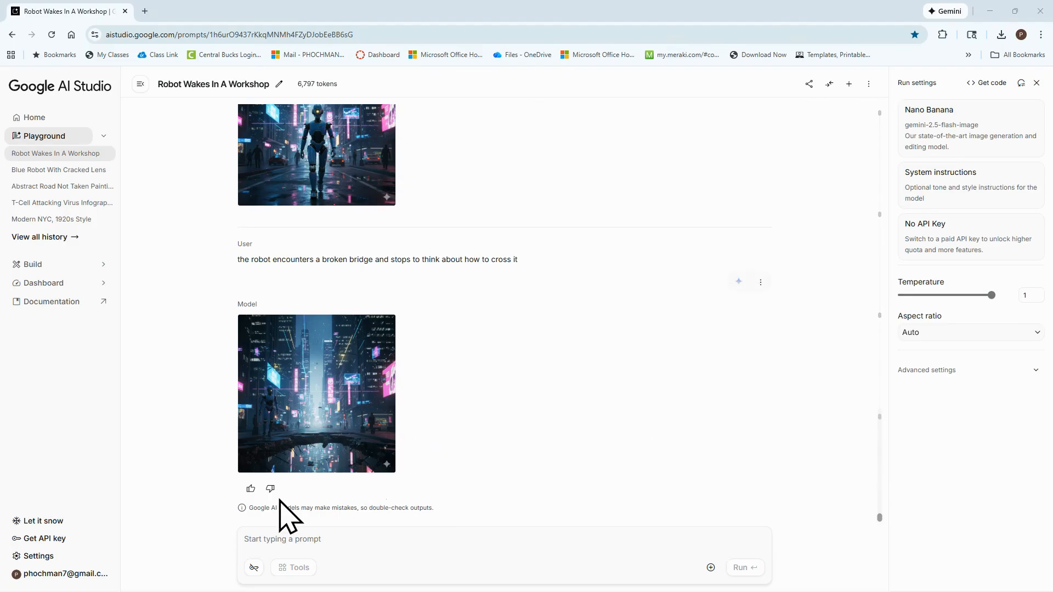
# Generate a scene with the prompt "The robot builds a simple solution using scrap parts, showing creativity and focus"
pyautogui.click(264, 540)
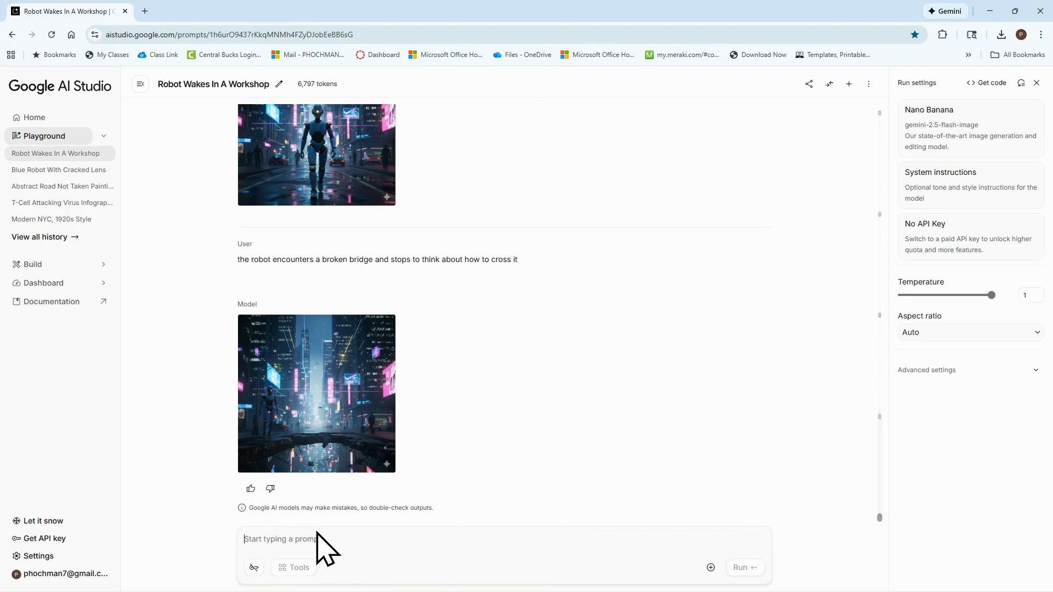
pyautogui.hotkey('ctrl', 'v')
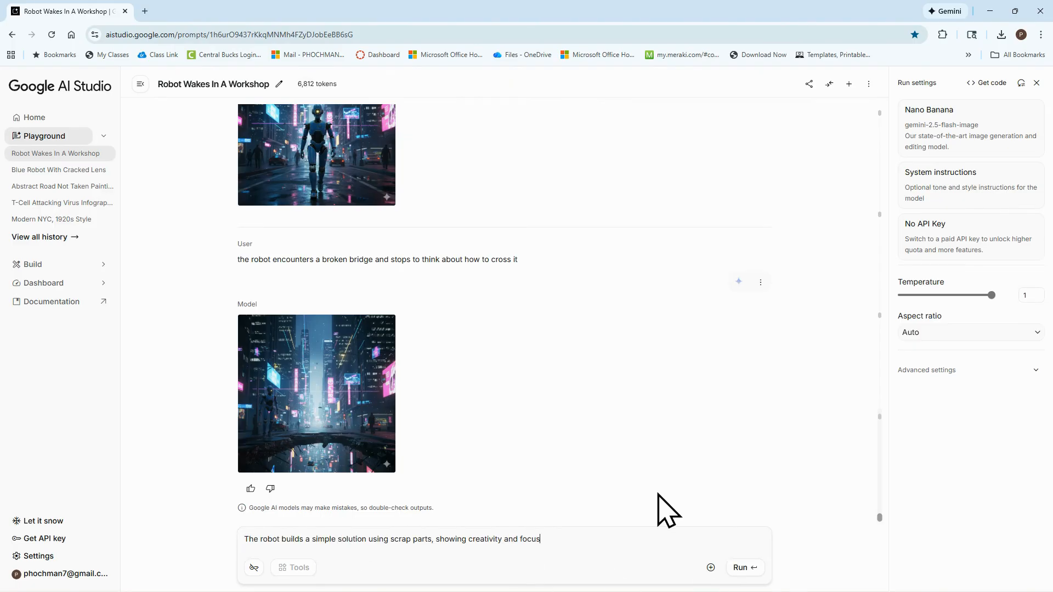
pyautogui.click(745, 570)
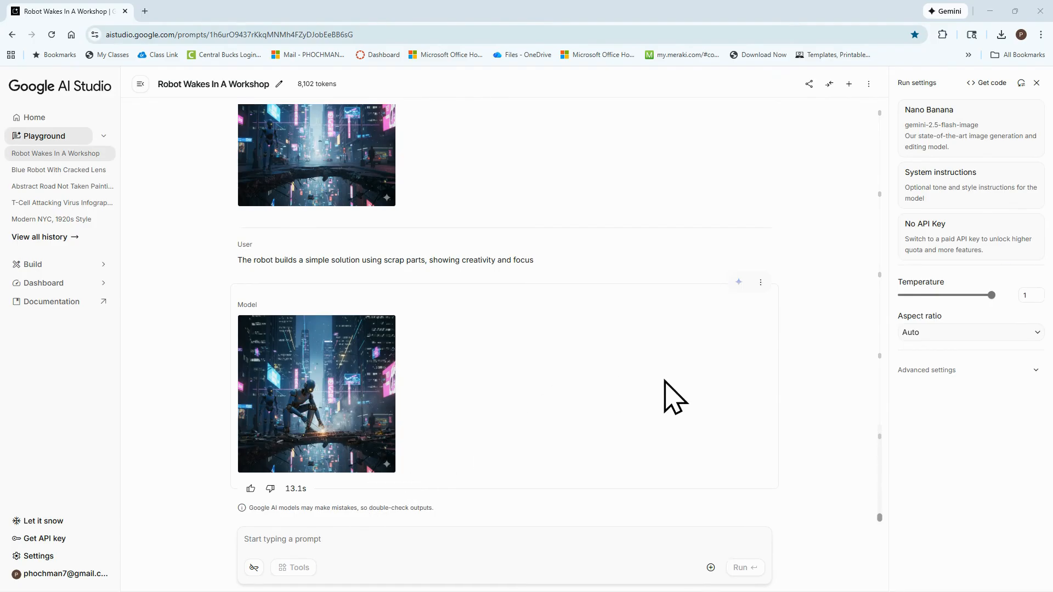
# Generate the closing scene with the prompt "the robot safely crosses the bridge and looks proud"
pyautogui.click(314, 540)
pyautogui.write('the robot safely crosses the bridge and looks proud')
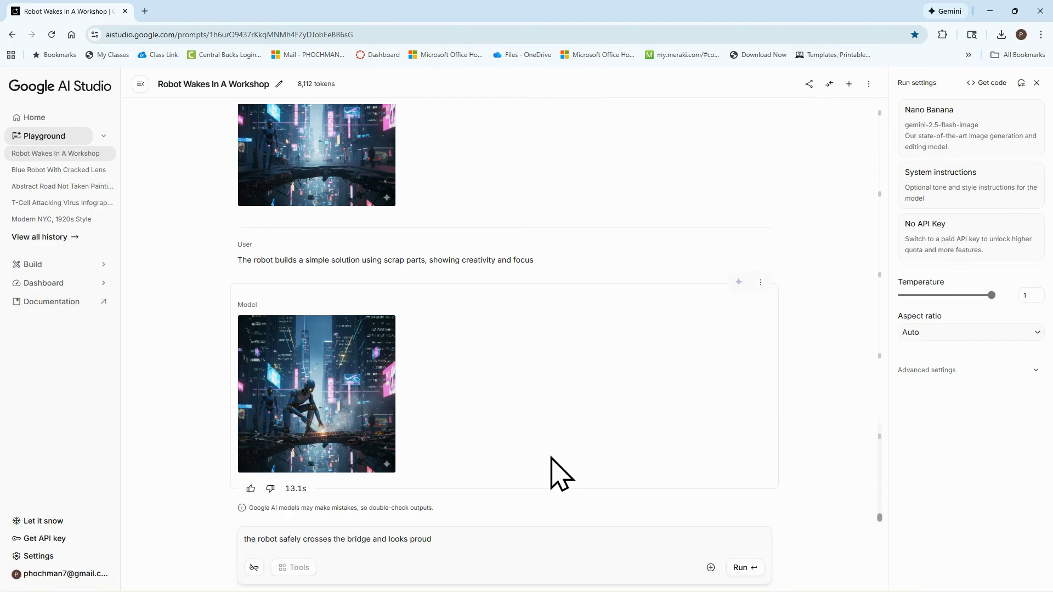
pyautogui.click(739, 567)
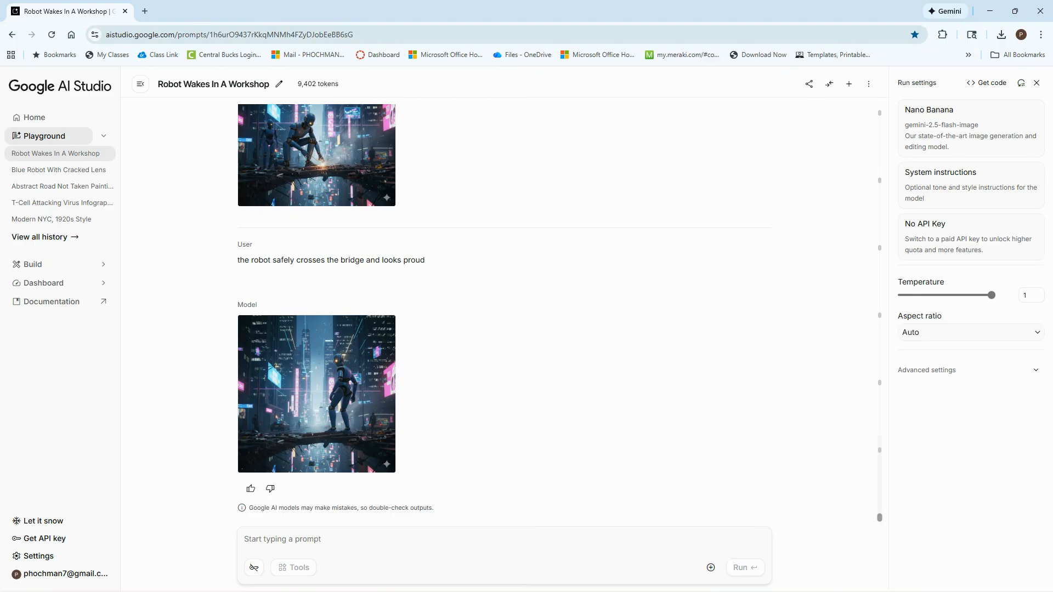
# Review the generated storyboard images in the chat for consistency of the robot character
pyautogui.scroll(8, 433, 370)
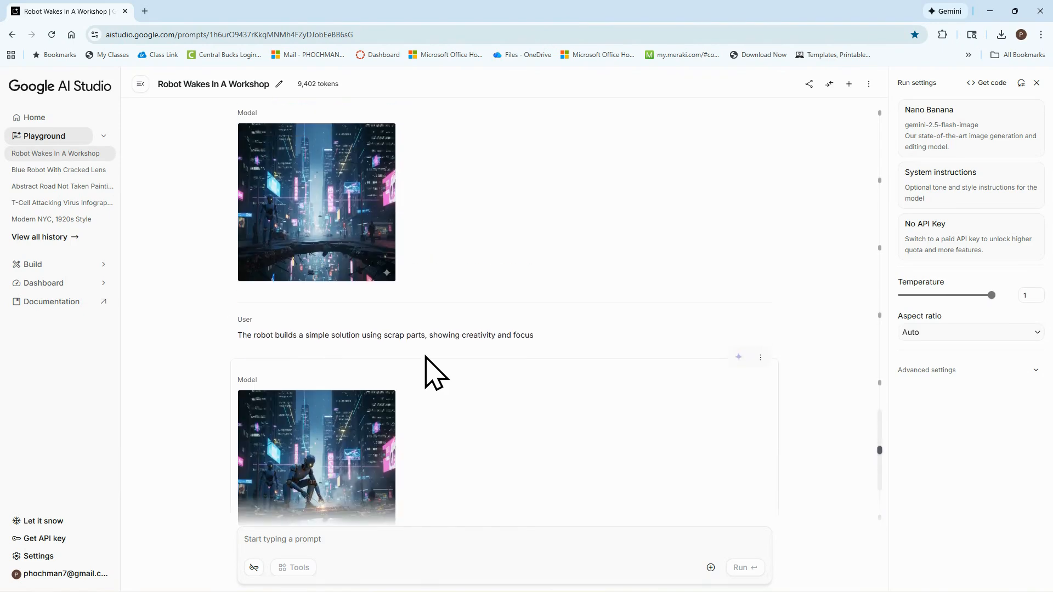
pyautogui.scroll(6, 433, 370)
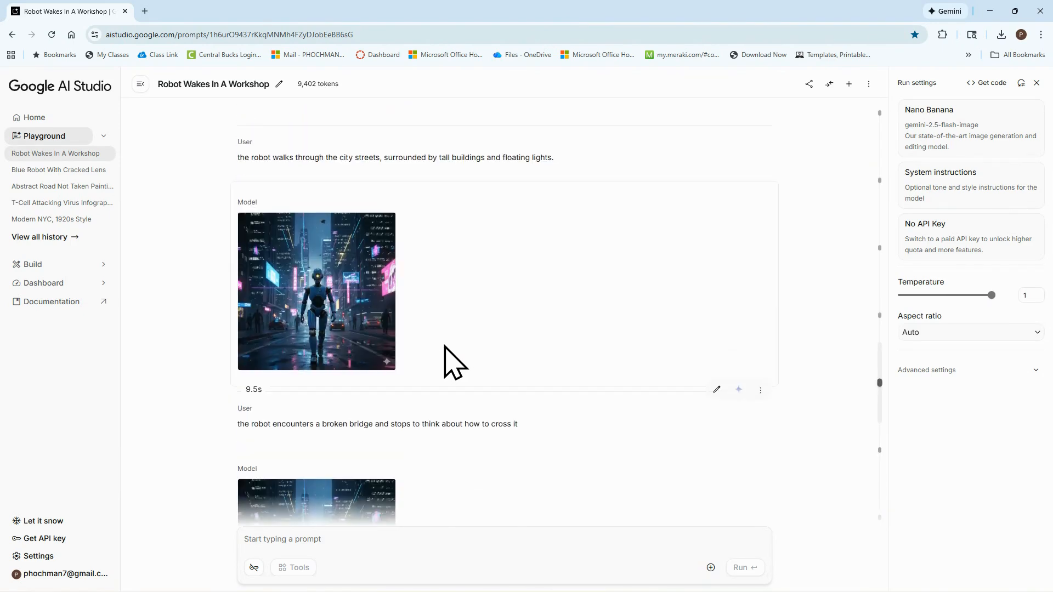
pyautogui.scroll(2, 415, 335)
pyautogui.scroll(-2, 371, 286)
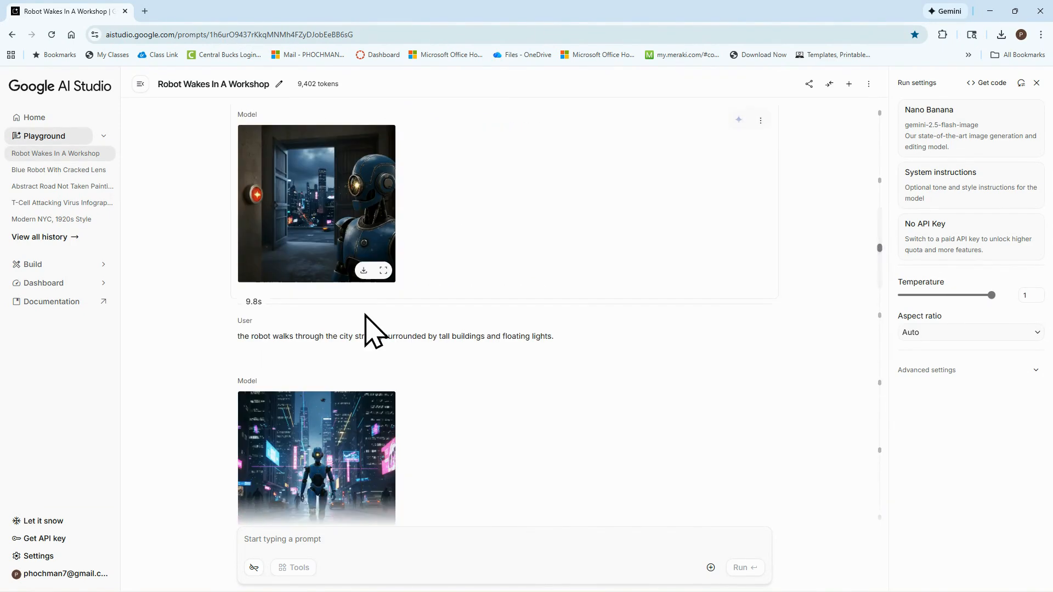
pyautogui.scroll(-10, 364, 403)
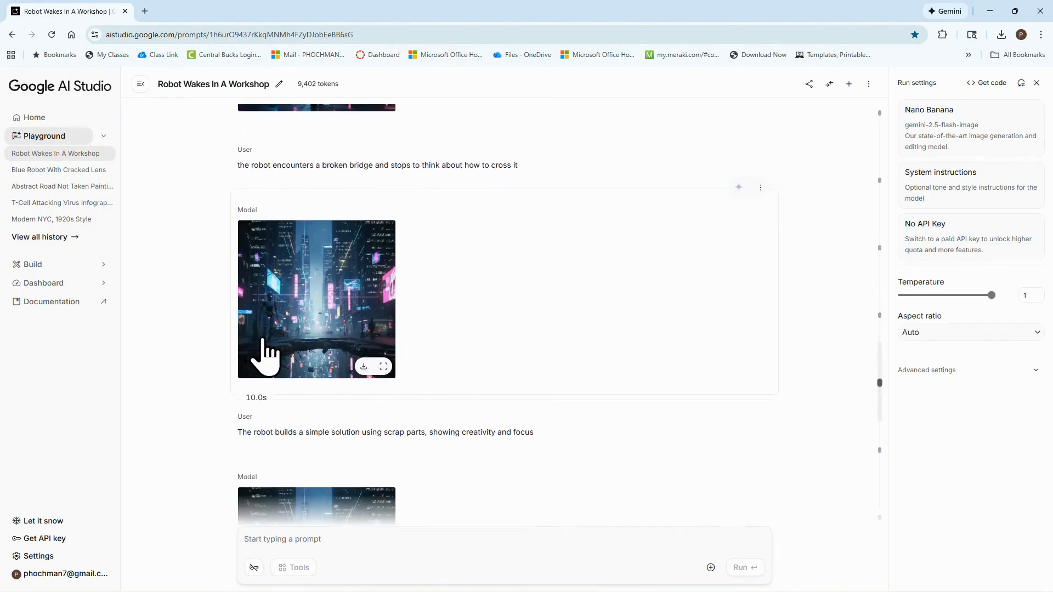
pyautogui.scroll(-1, 312, 357)
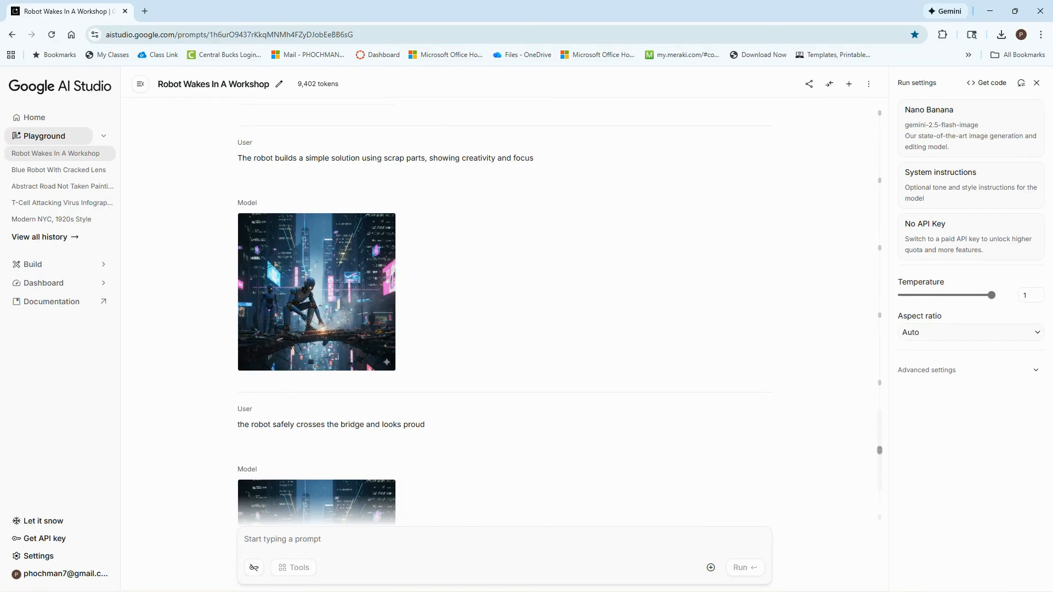
# Start a new chat with the Nano Banana model and attach the image file "city hall phila.jpg"
pyautogui.click(849, 87)
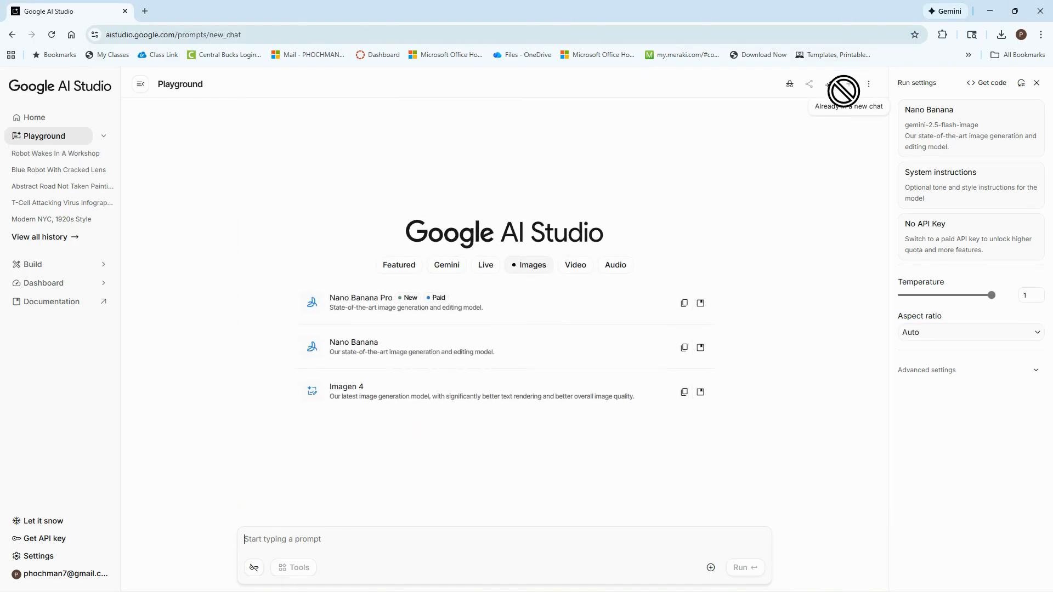
pyautogui.click(368, 347)
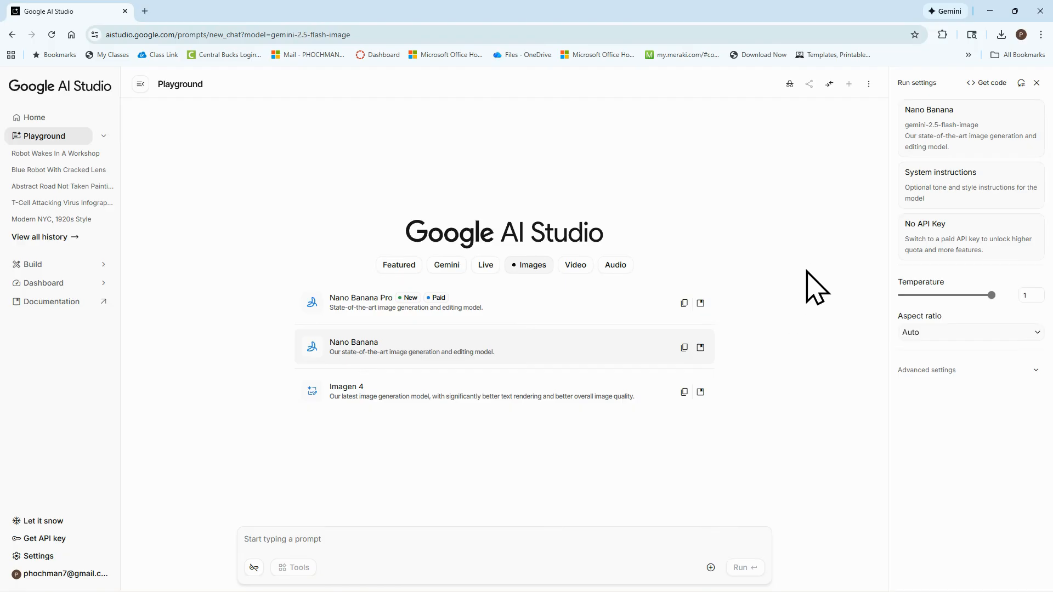
pyautogui.click(711, 567)
pyautogui.click(702, 511)
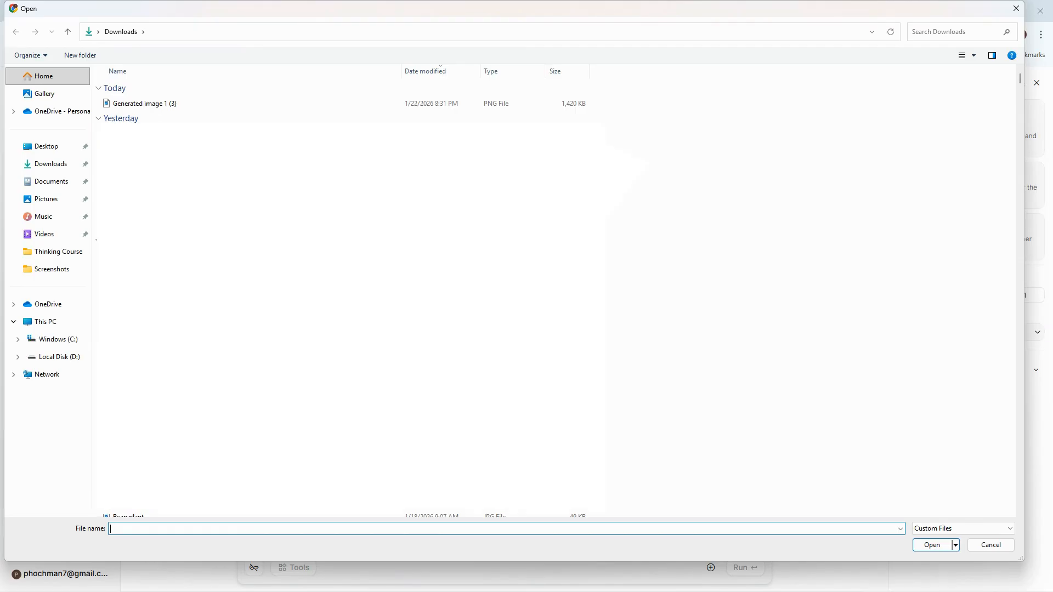
pyautogui.doubleClick(162, 202)
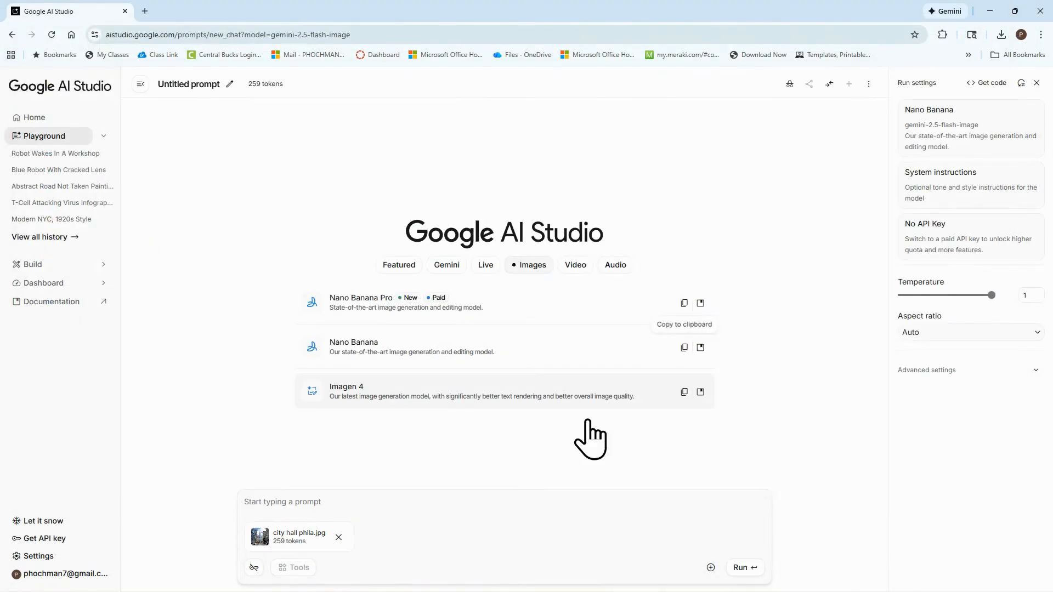
# Preview the attached city hall photo and run the prompt ""Revert" this picture of City Hall in Philadelphia back to how it looked in 1920."
pyautogui.click(259, 540)
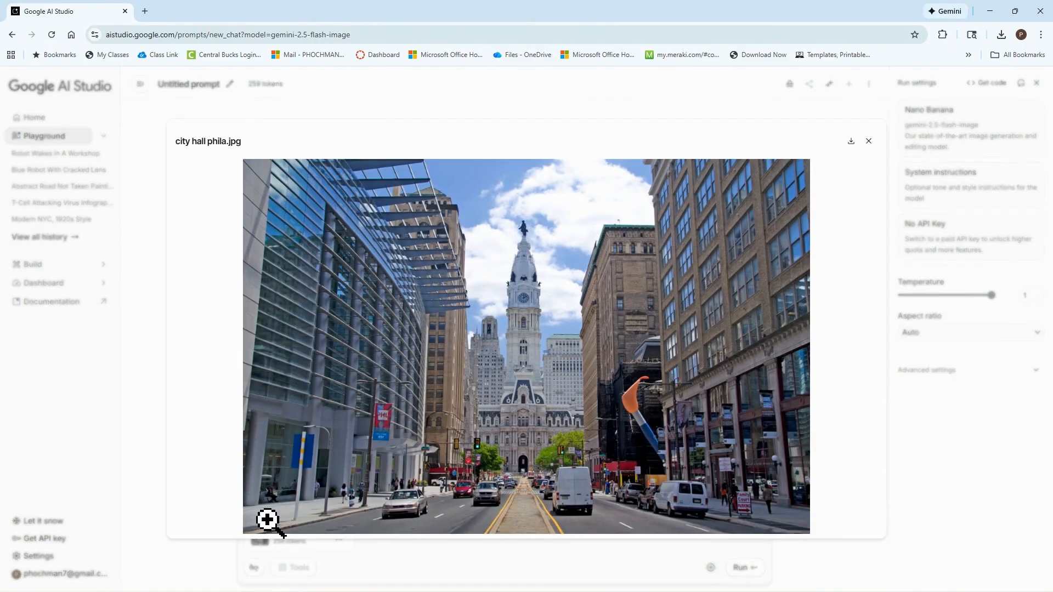
pyautogui.click(868, 141)
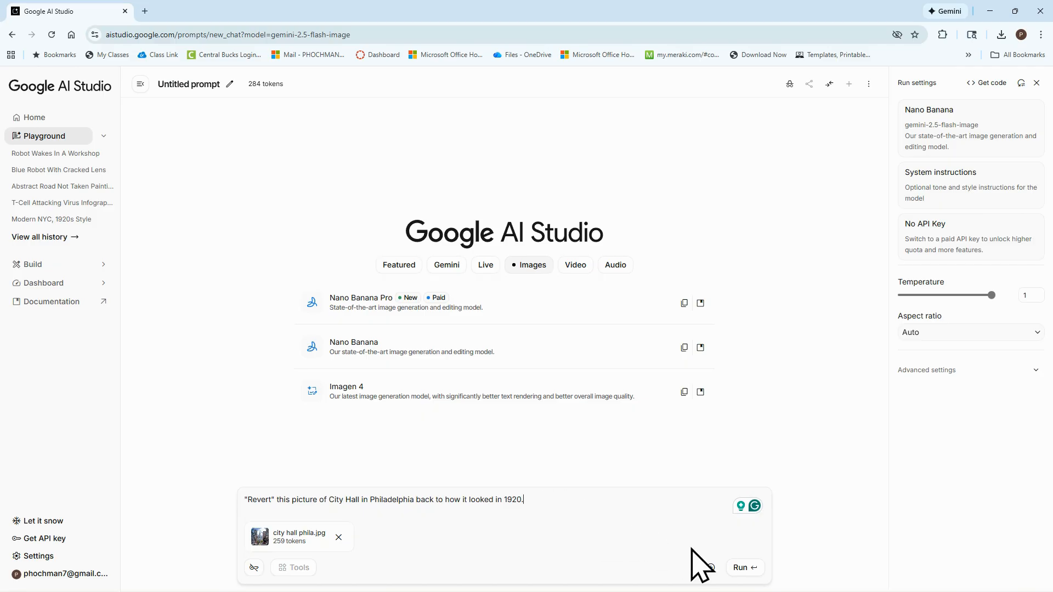
pyautogui.click(755, 576)
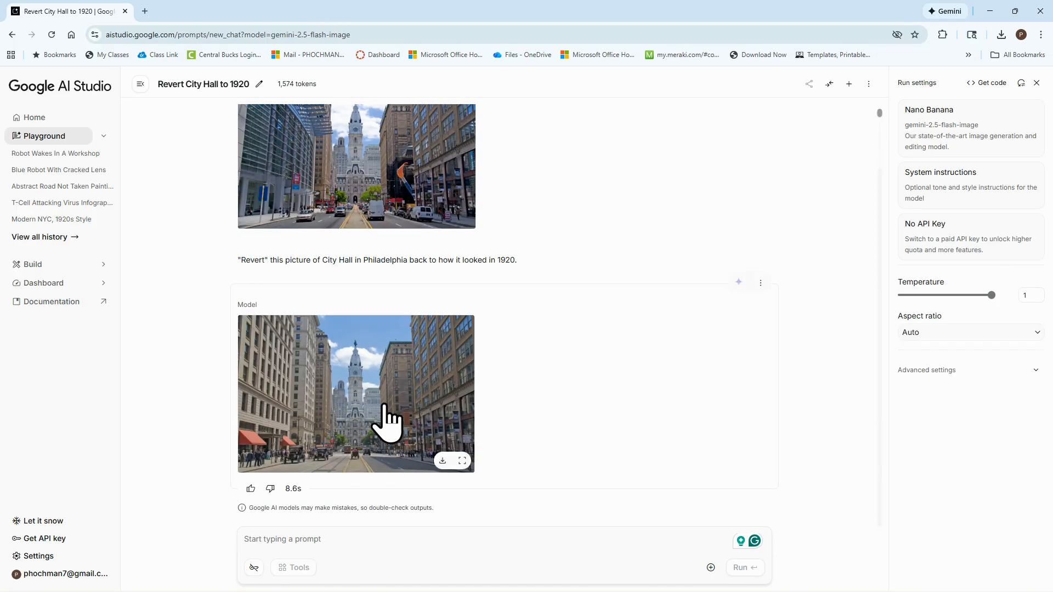
# View the generated 1920 city hall image enlarged and compare it with the original photo in the chat
pyautogui.click(462, 460)
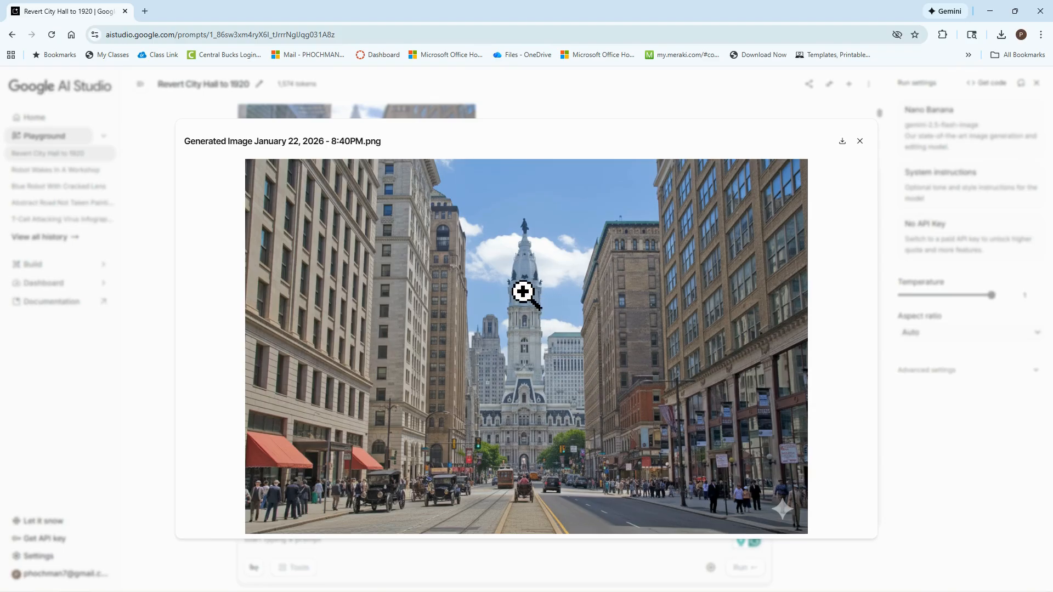
pyautogui.click(860, 141)
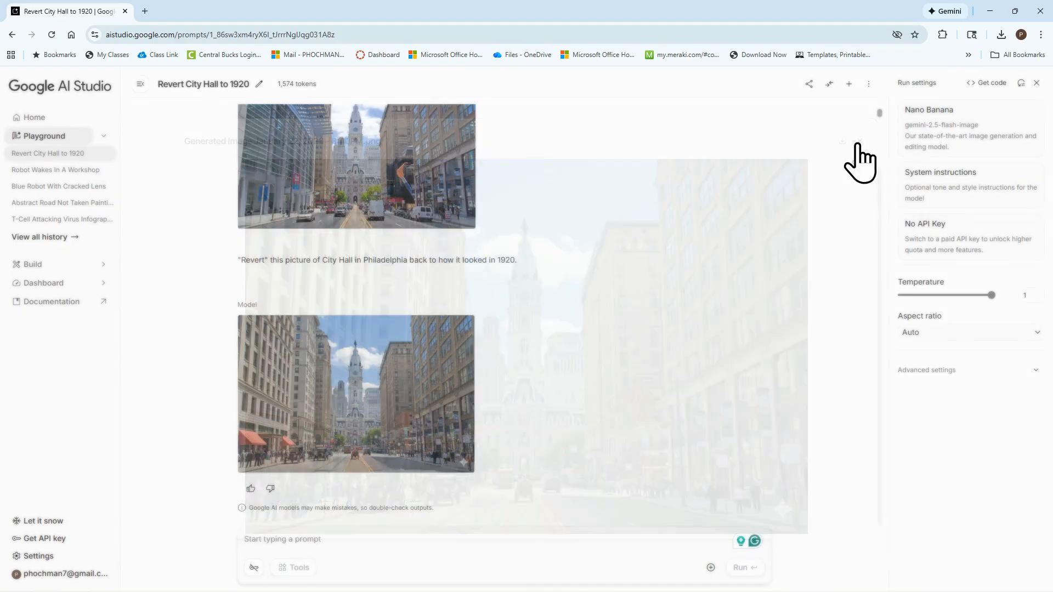
pyautogui.scroll(2, 583, 234)
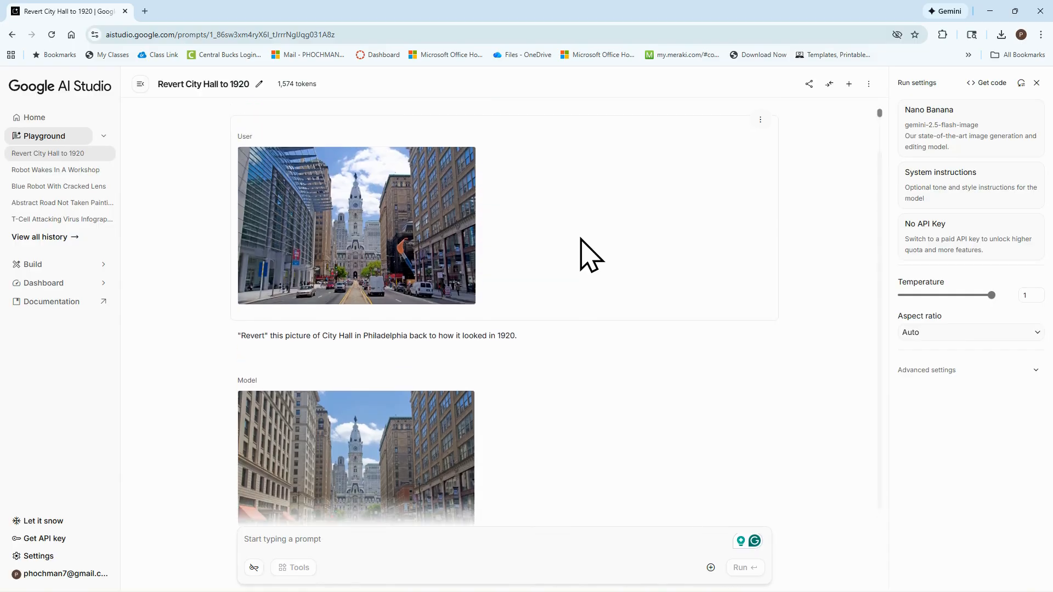
pyautogui.scroll(-1, 494, 340)
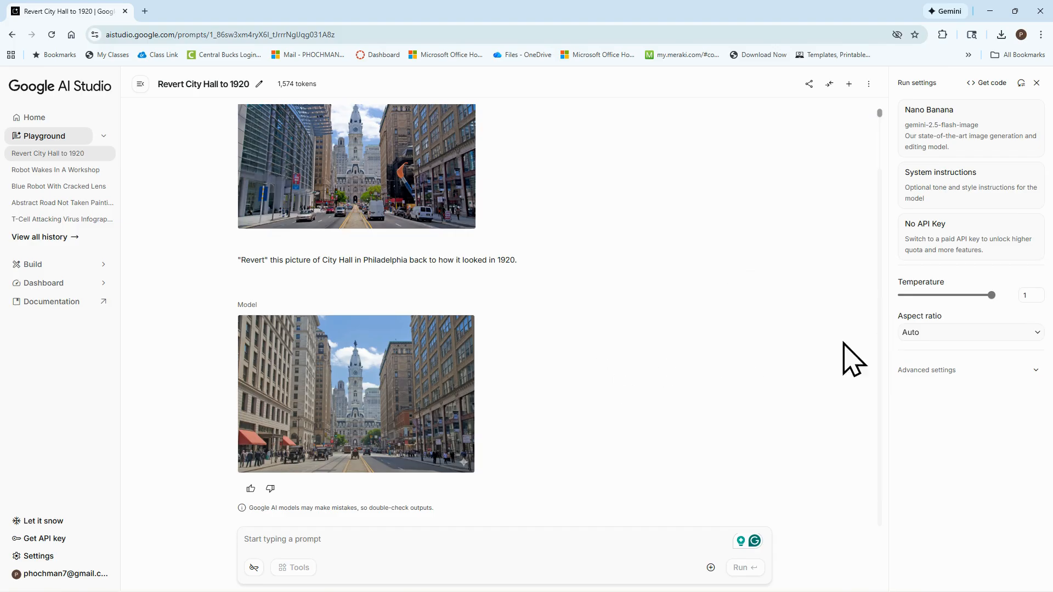
# Start a new chat with the Nano Banana model and attach the image file "Circuit.jpg"
pyautogui.click(849, 83)
pyautogui.click(364, 352)
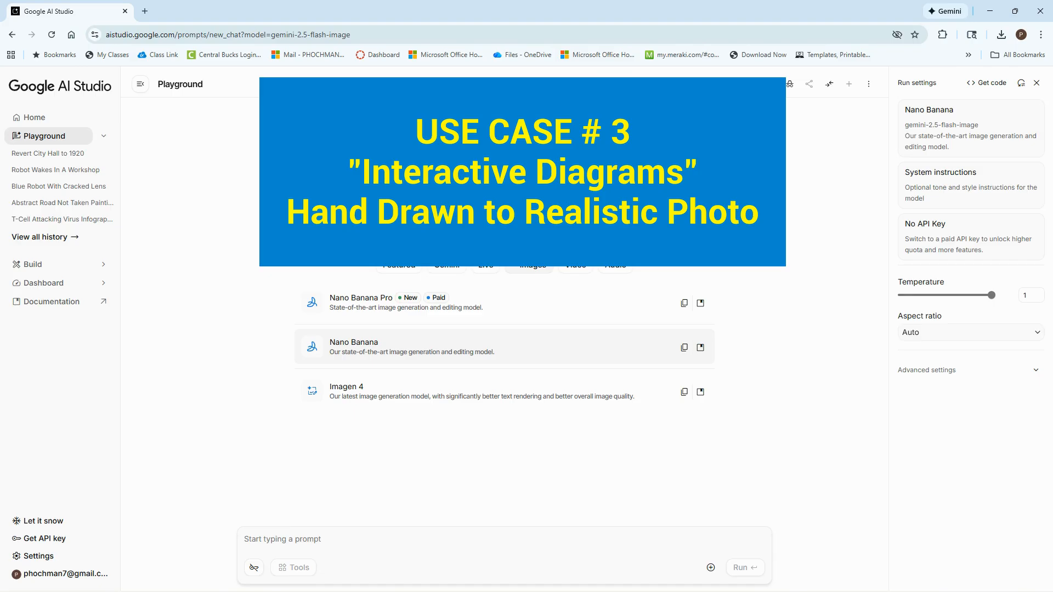
pyautogui.click(711, 568)
pyautogui.click(681, 513)
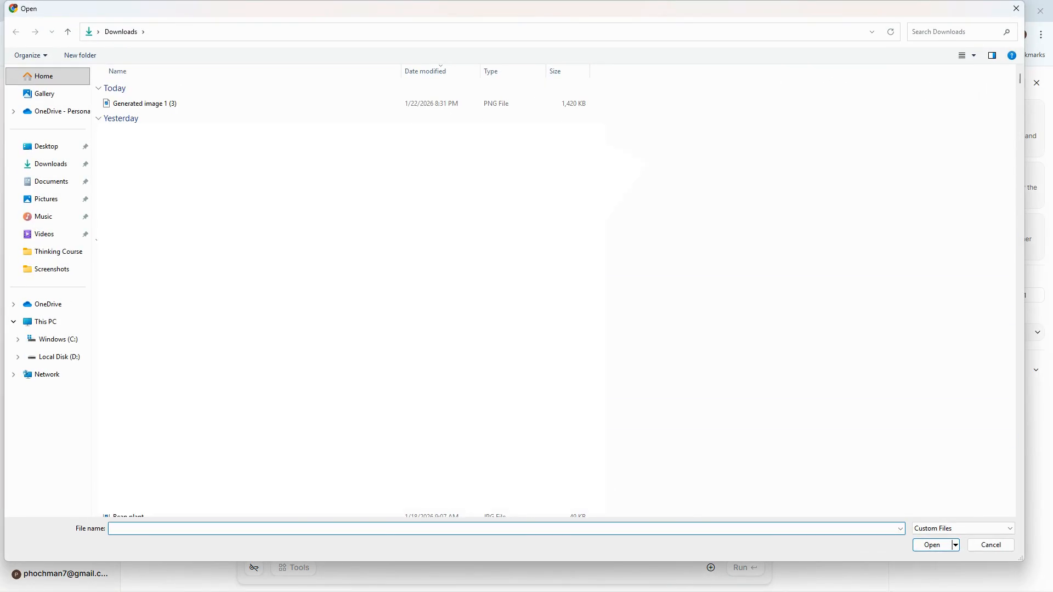
pyautogui.press('Return')
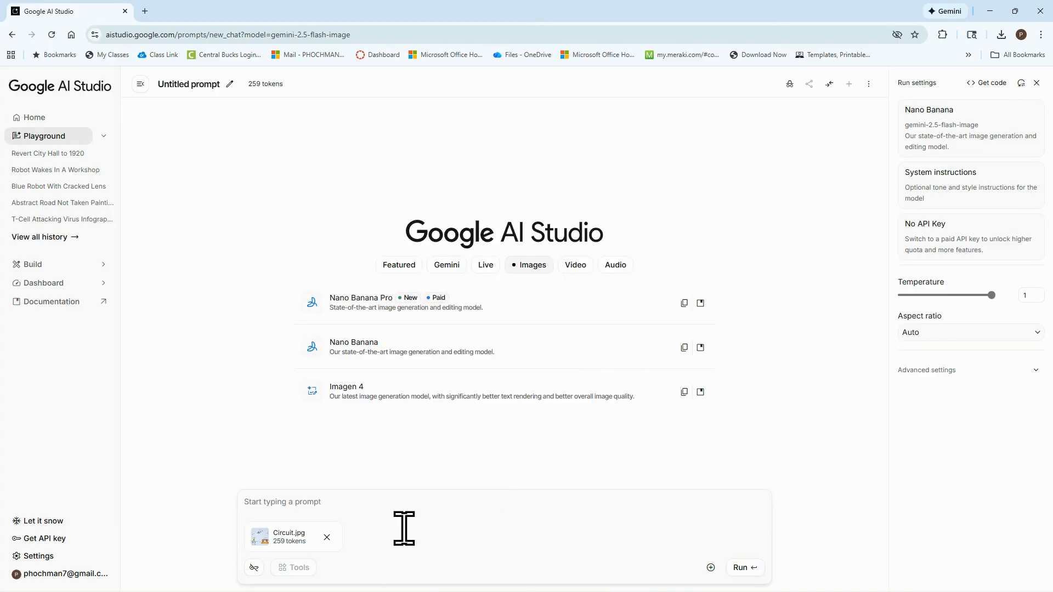
# Preview the circuit drawing, run the prompt "generate a professional, labeled version of this drawing." and compare the result with the original
pyautogui.click(257, 537)
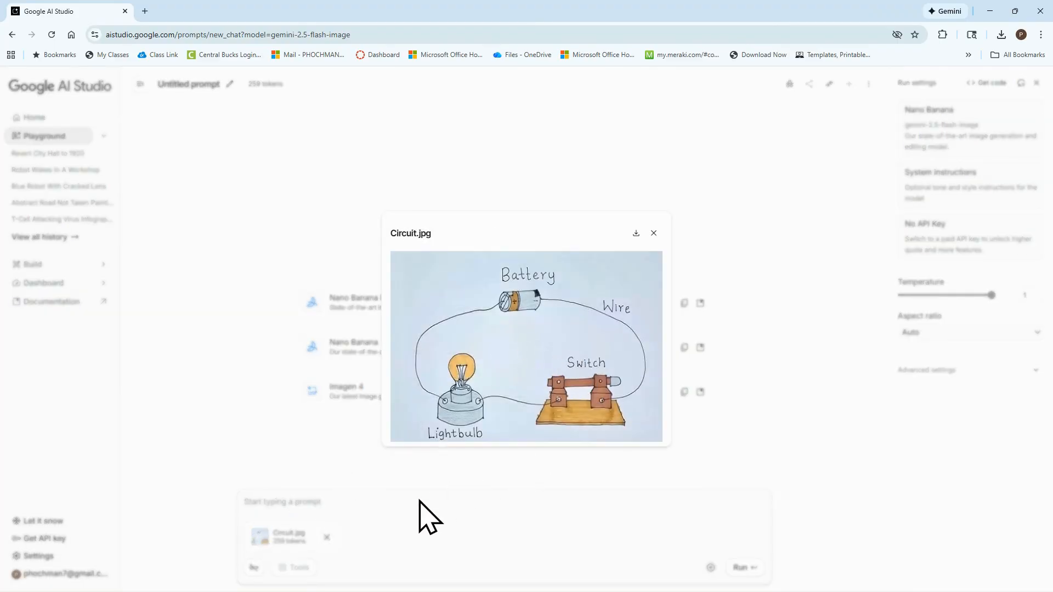
pyautogui.click(654, 233)
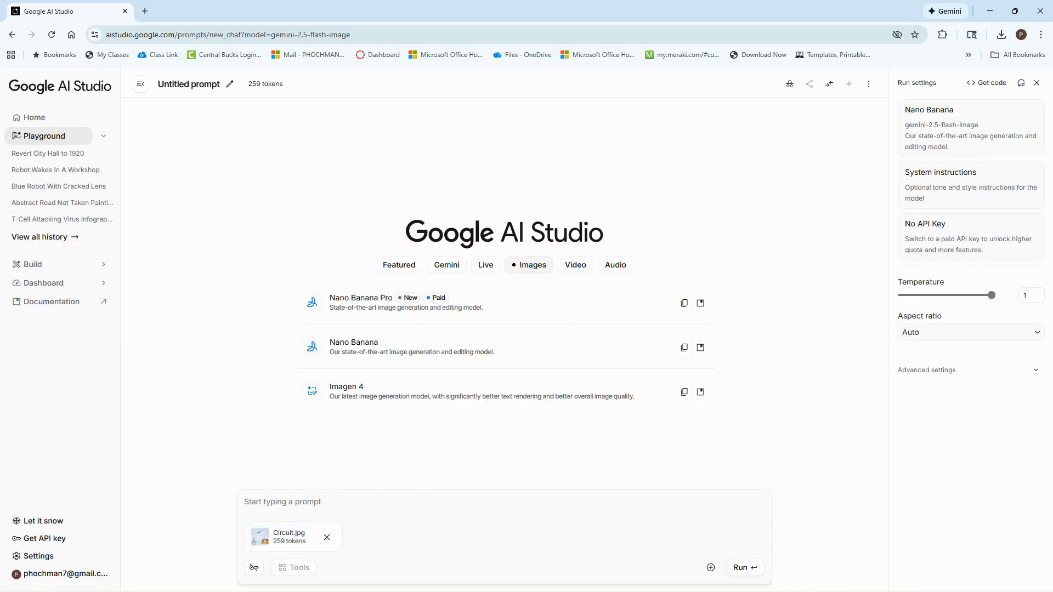
pyautogui.write('generate a professional, labeled version of this drawing.')
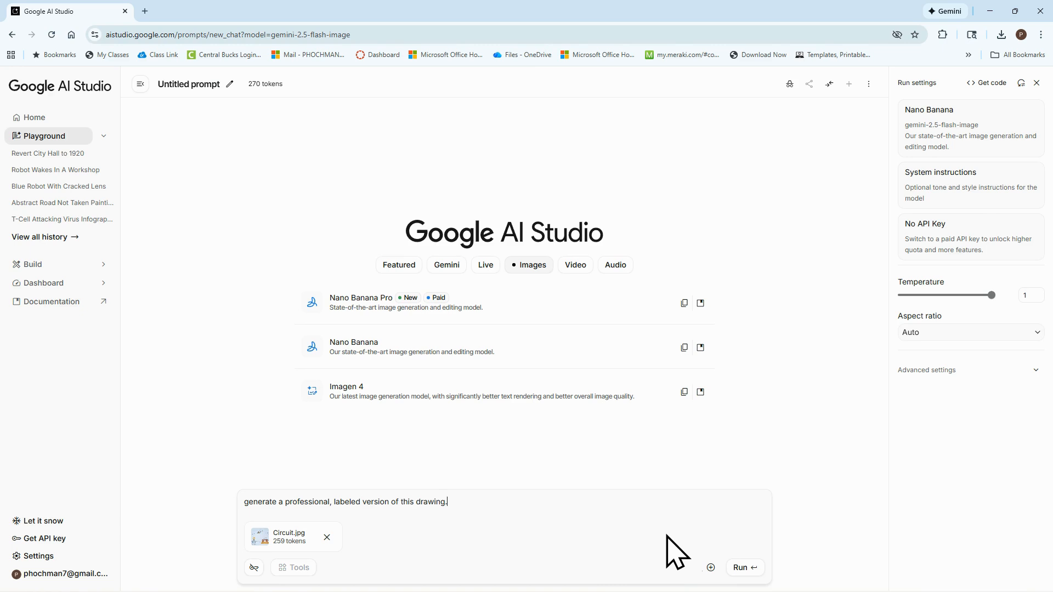
pyautogui.click(740, 567)
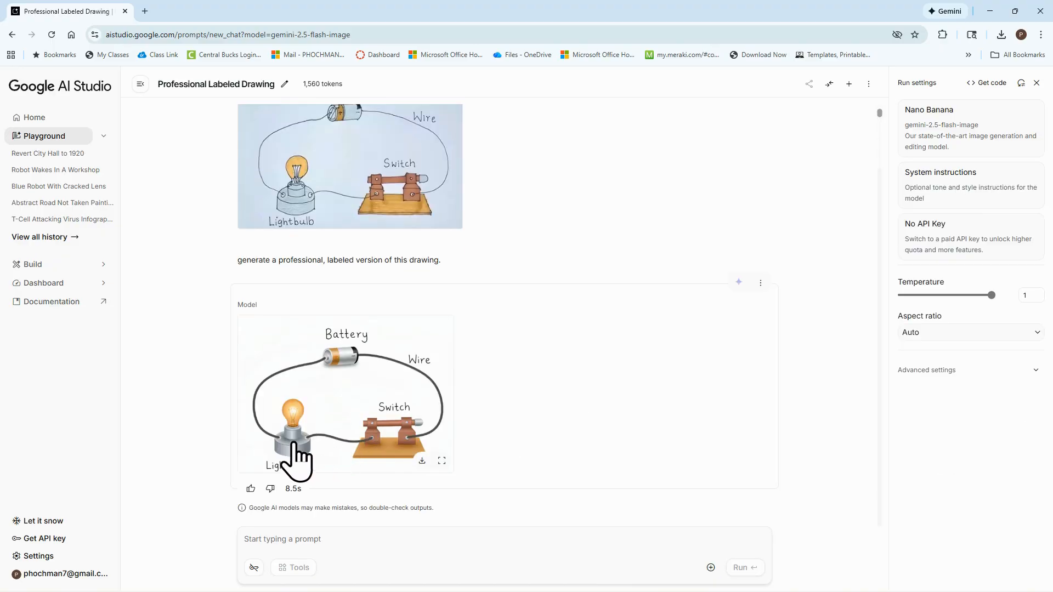
pyautogui.scroll(1, 375, 356)
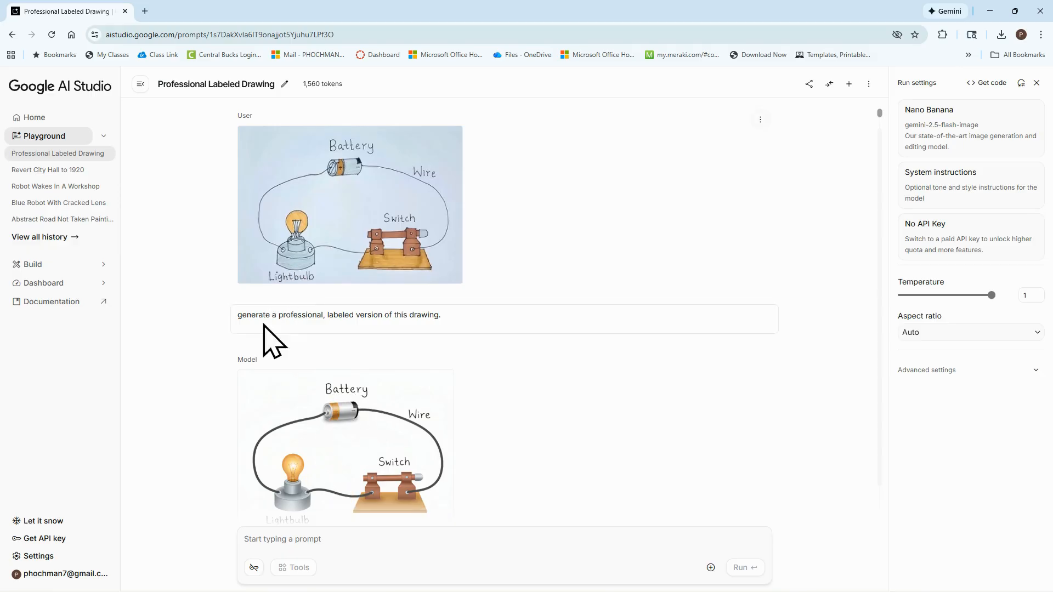
pyautogui.scroll(-1, 406, 483)
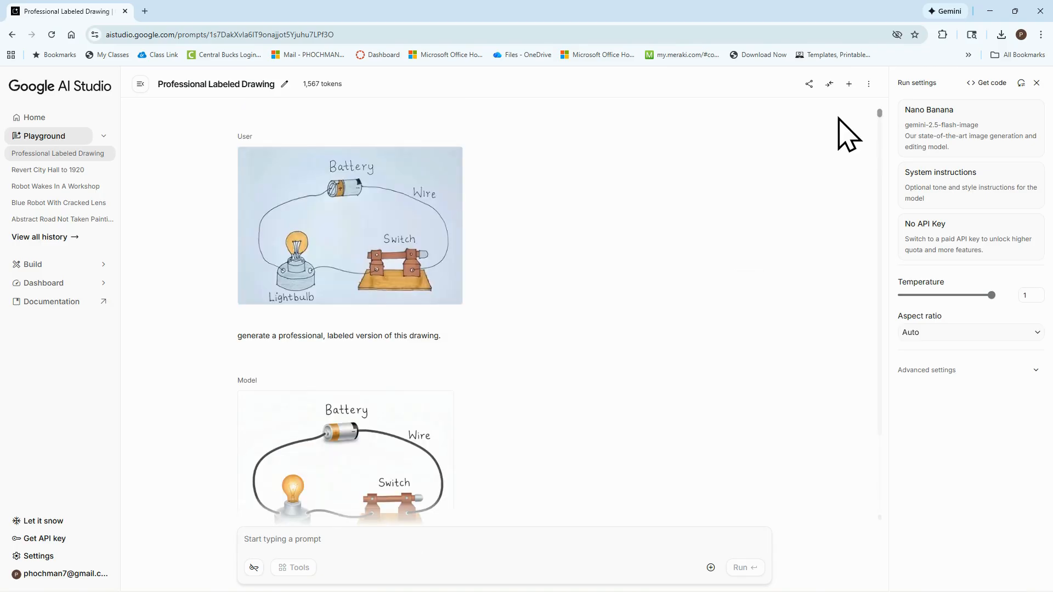
# Start a new chat with the Nano Banana model and attach the images "desert.webp" and "forest.jpg"
pyautogui.click(848, 84)
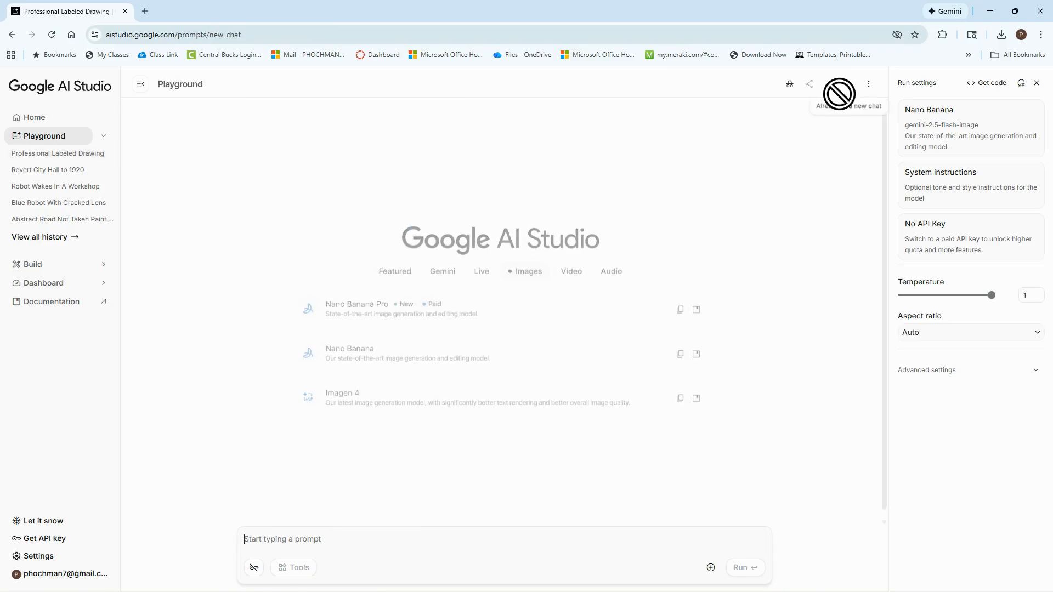
pyautogui.click(358, 351)
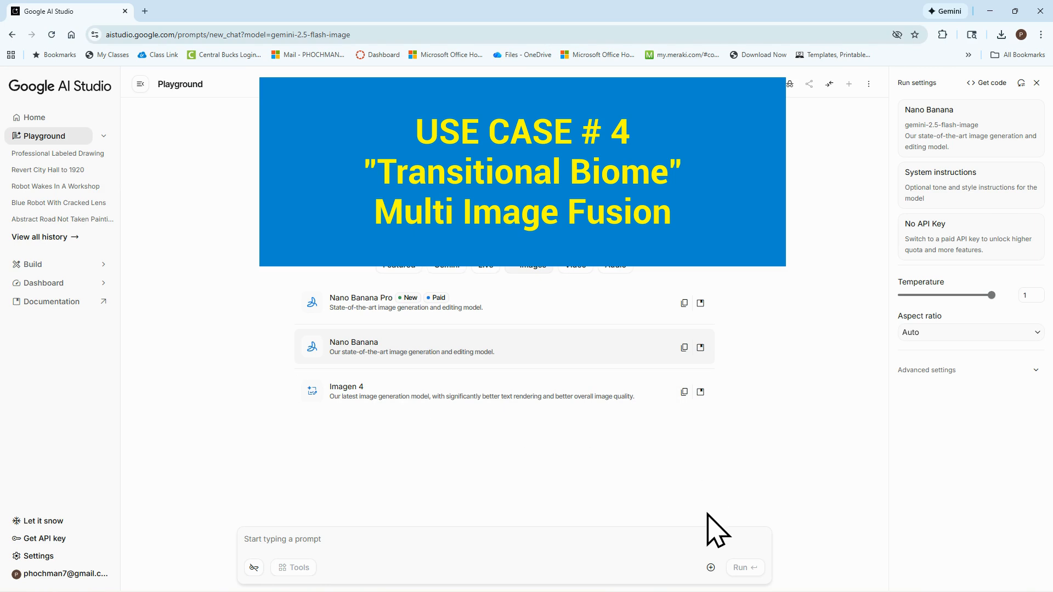
pyautogui.click(711, 568)
pyautogui.click(674, 508)
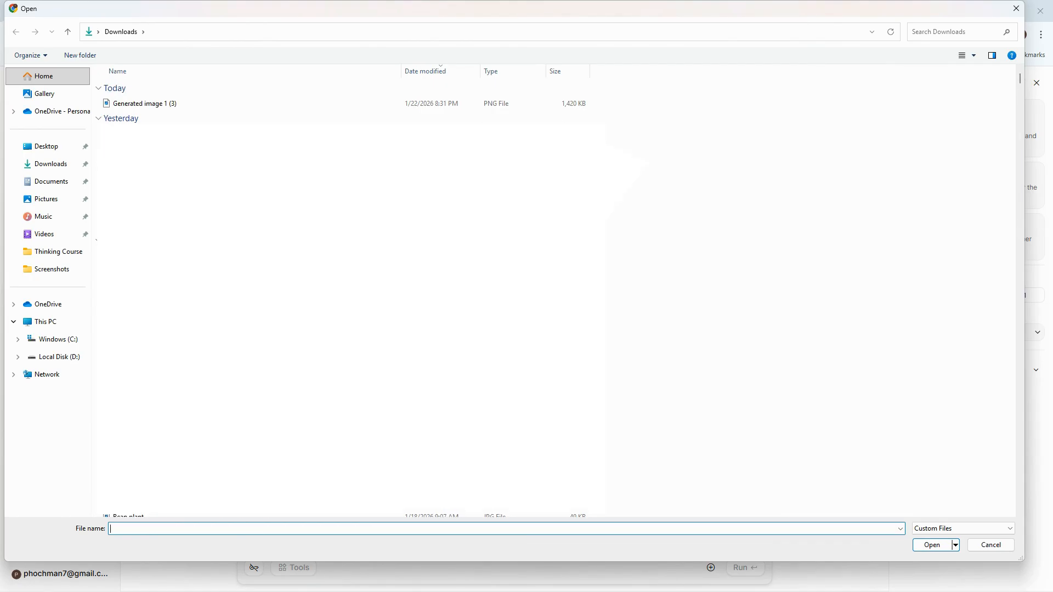
pyautogui.click(934, 546)
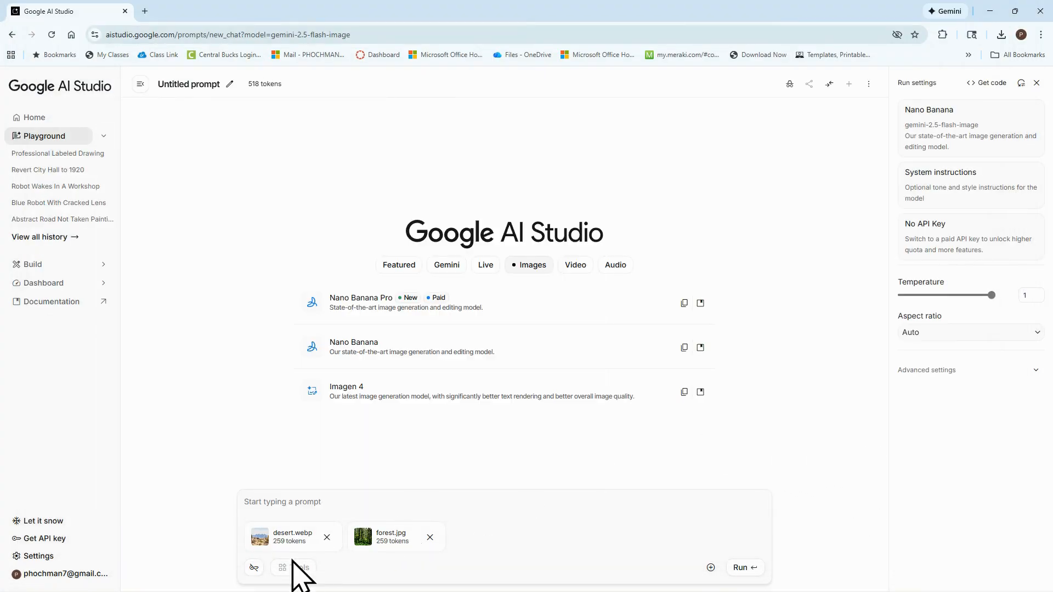
# Preview the desert and forest images, run the prompt "create a "transitional biome" with these 2 images" and view the result enlarged
pyautogui.click(261, 542)
pyautogui.click(568, 519)
pyautogui.click(363, 537)
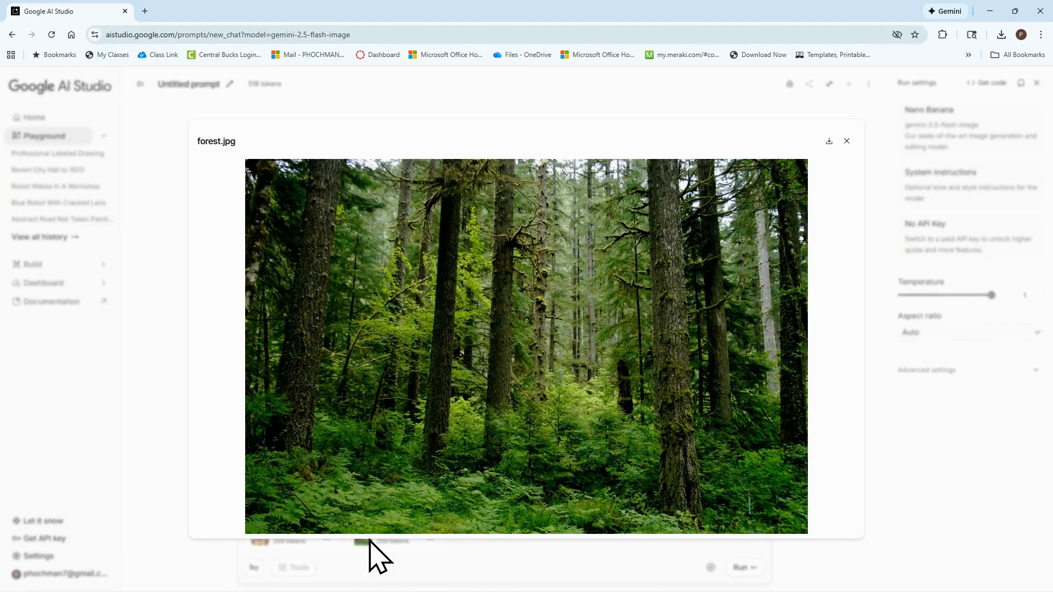
pyautogui.click(846, 141)
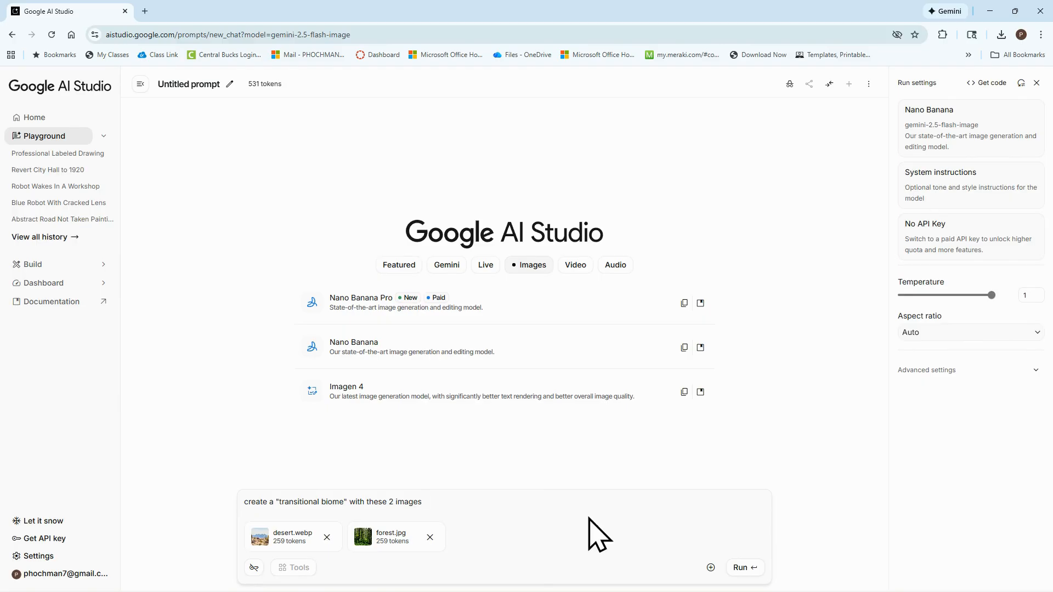
pyautogui.click(744, 570)
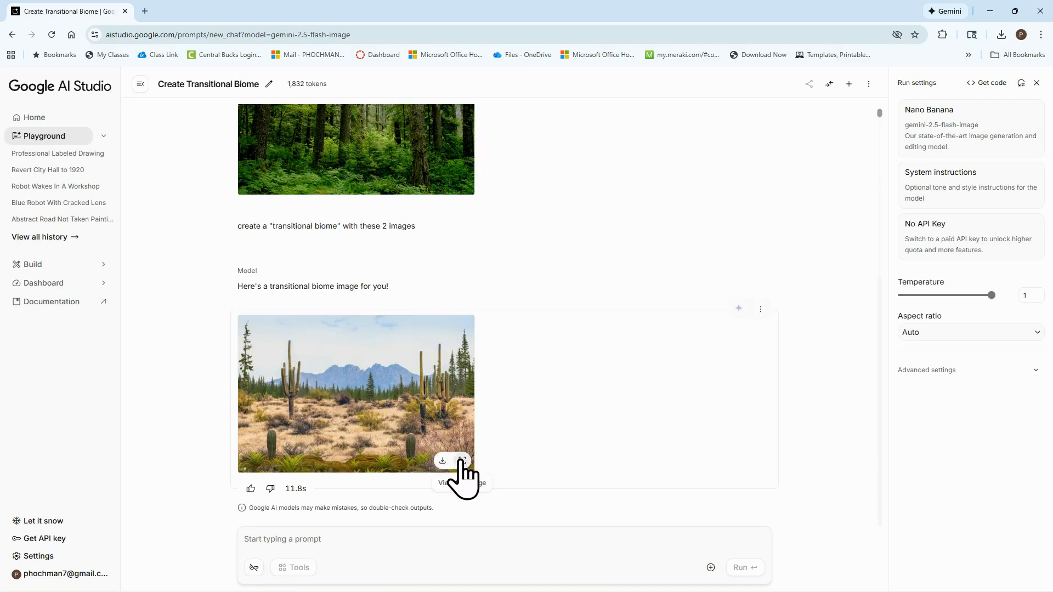
pyautogui.click(461, 464)
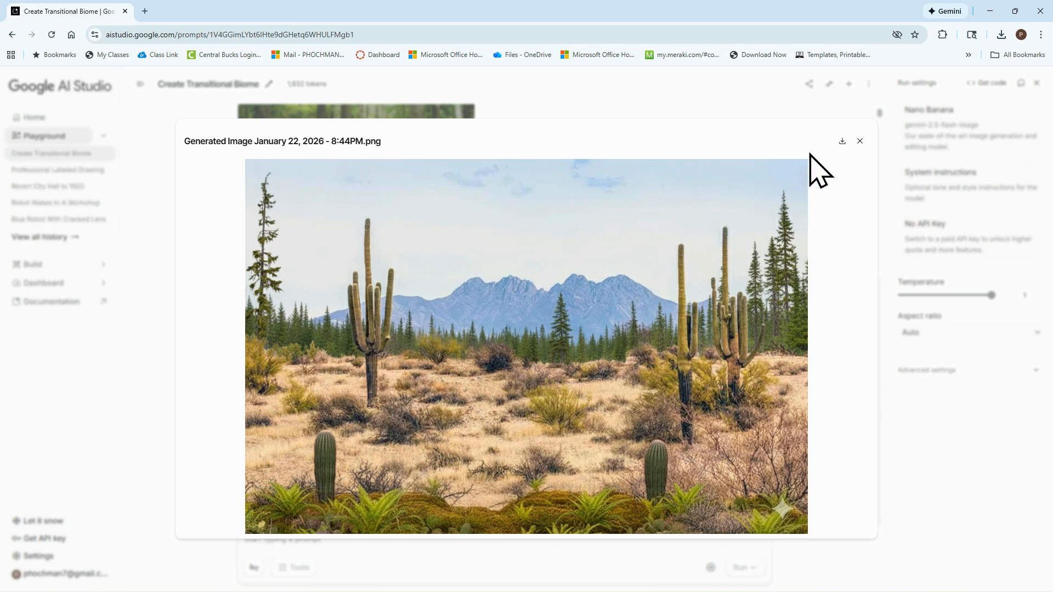
pyautogui.click(860, 141)
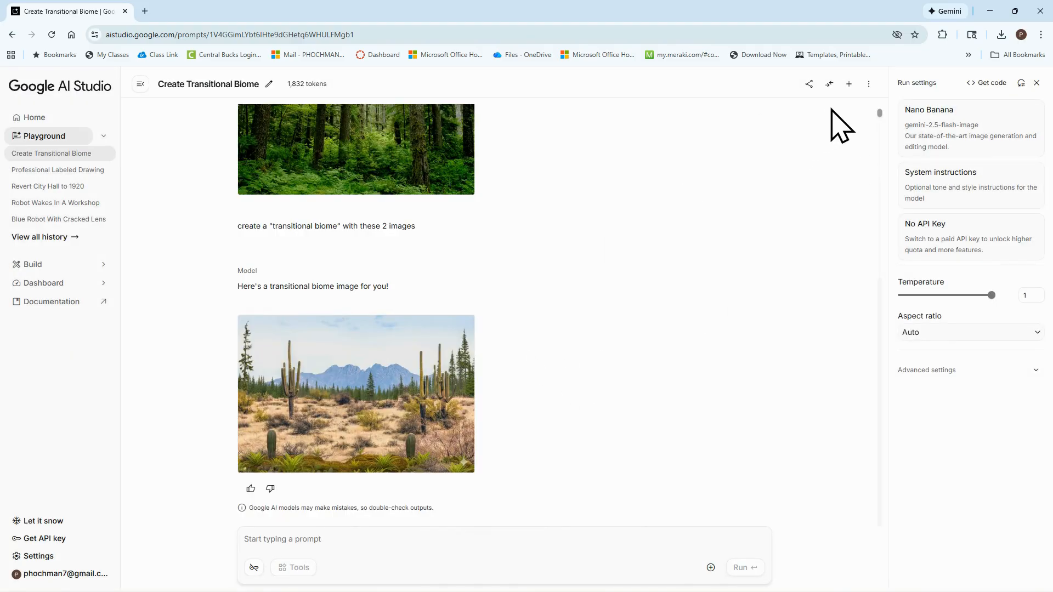
# Start a new chat, attach the image file "headshot.jpg" and preview it
pyautogui.click(849, 84)
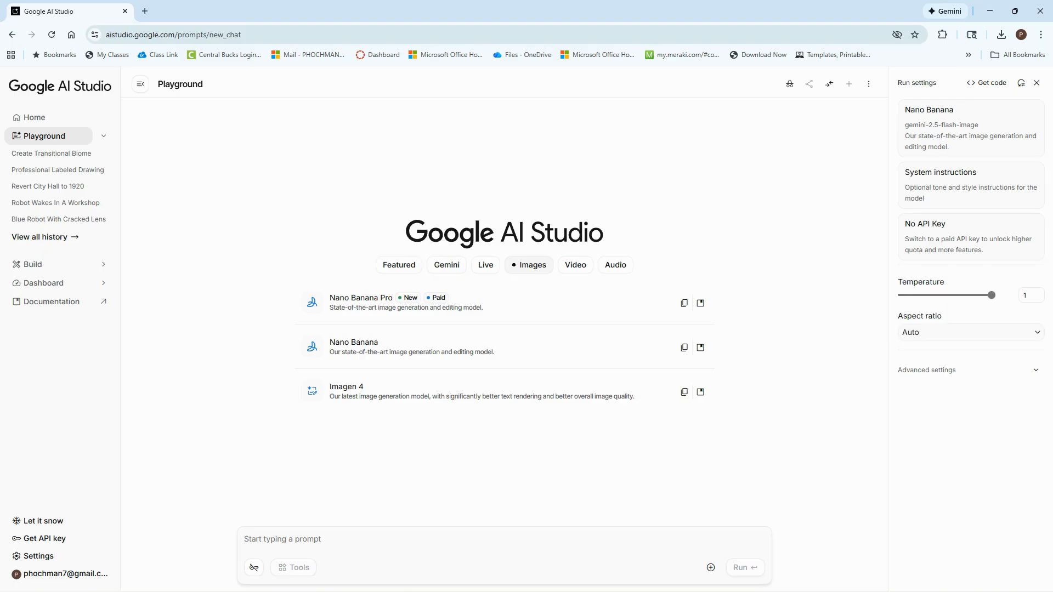
pyautogui.click(711, 567)
pyautogui.click(695, 513)
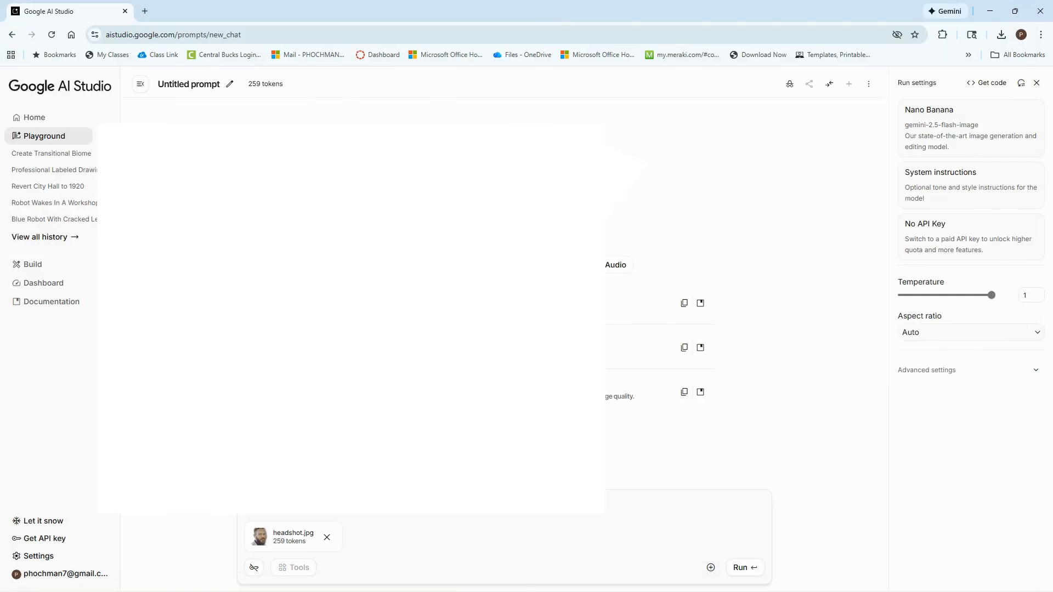
pyautogui.click(261, 537)
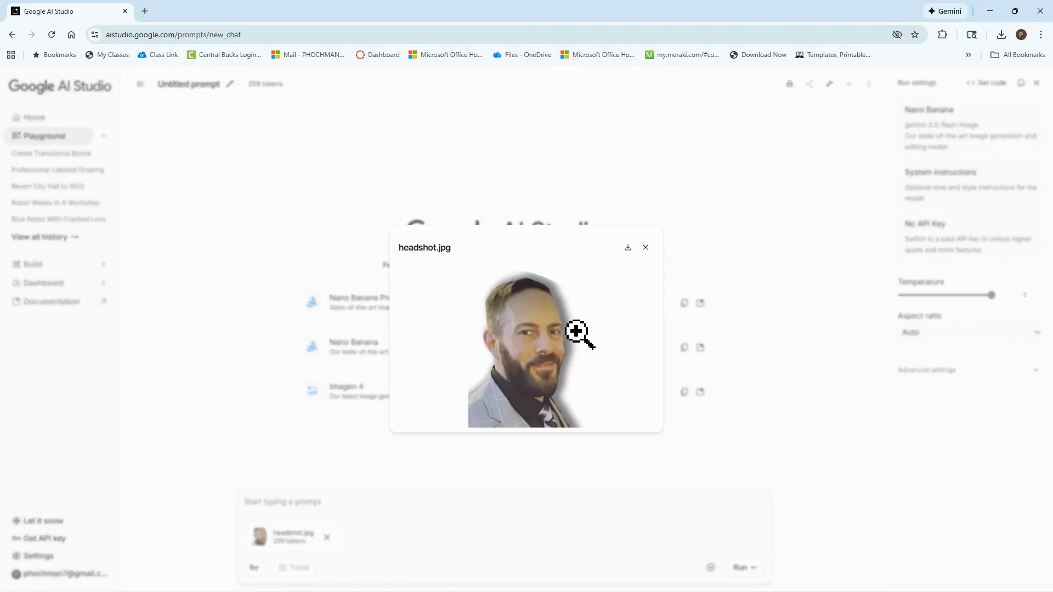
pyautogui.click(646, 248)
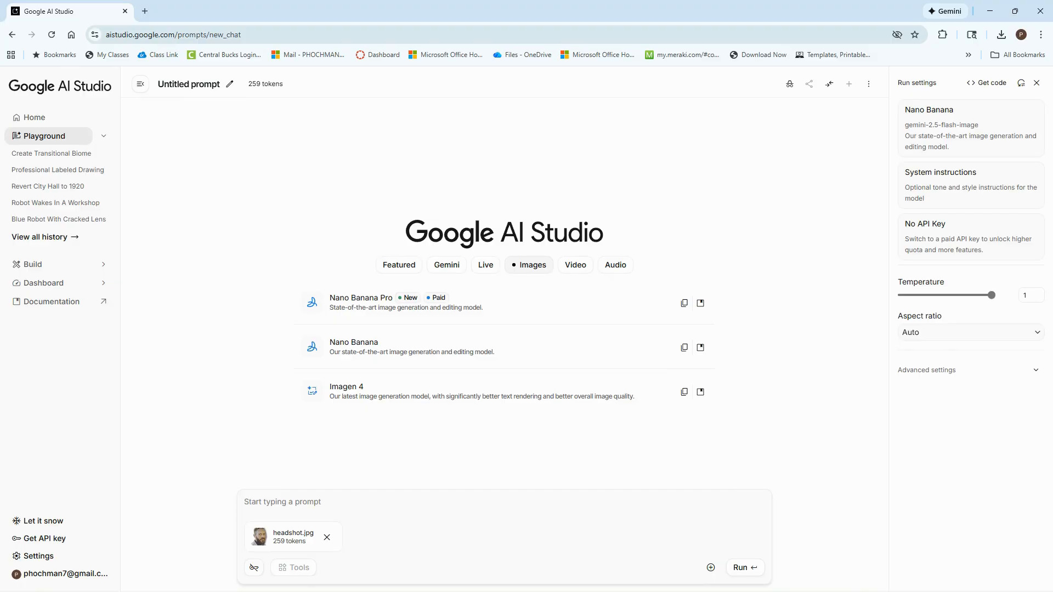
# Run the prompt "make this picture into a coloring sheet" on the headshot and compare the result with the original
pyautogui.click(298, 501)
pyautogui.write('make th')
pyautogui.write('is picture into a coloring sheet')
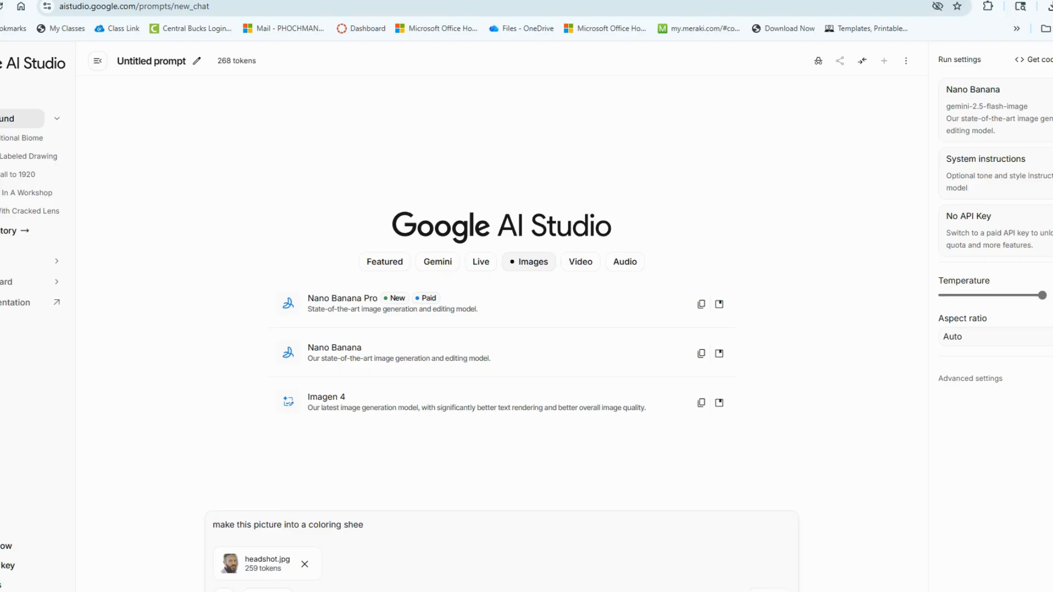
pyautogui.hotkey('ctrl', 'Return')
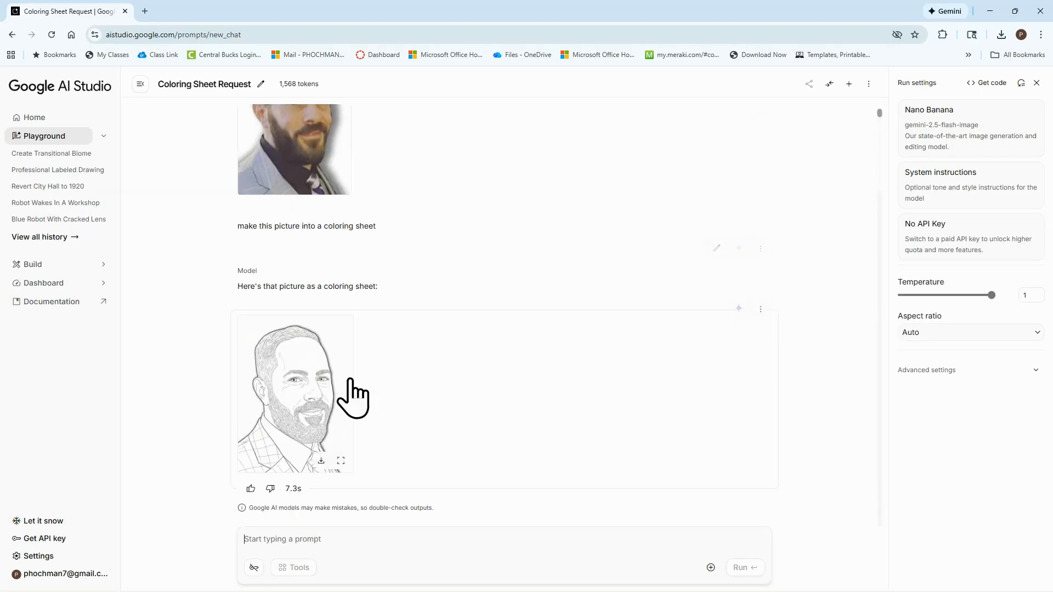
pyautogui.scroll(1, 345, 384)
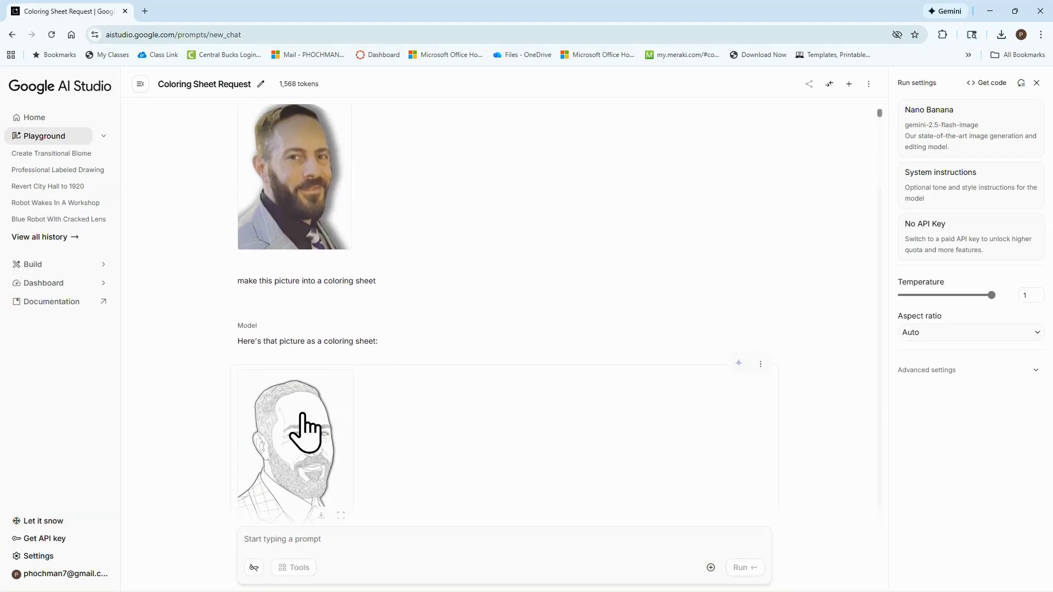
pyautogui.scroll(-1, 340, 356)
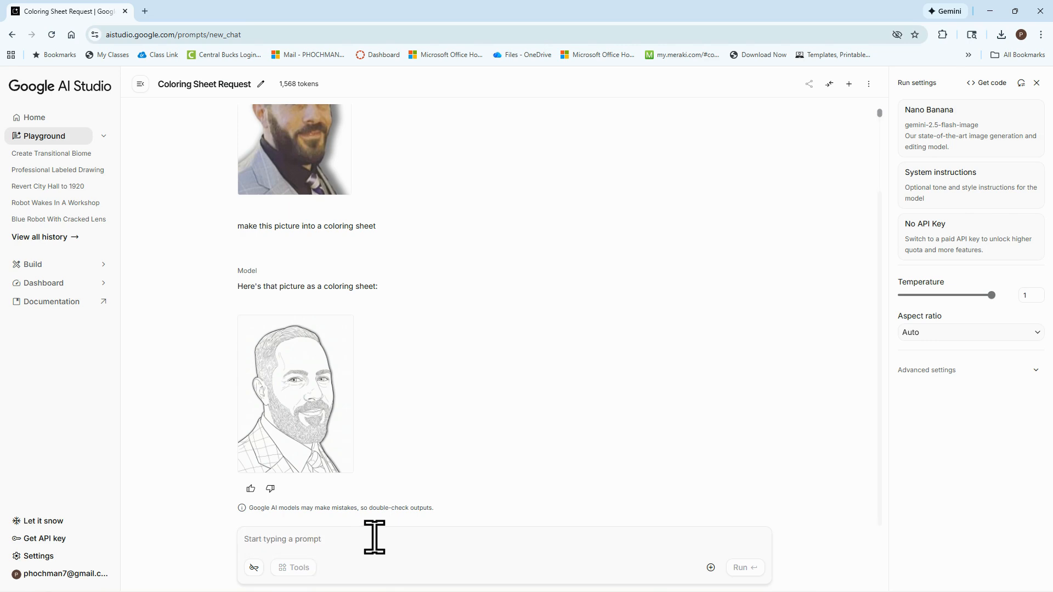
# Submit the follow-up prompt "make it paint by numbers" for the coloring sheet
pyautogui.write('make it')
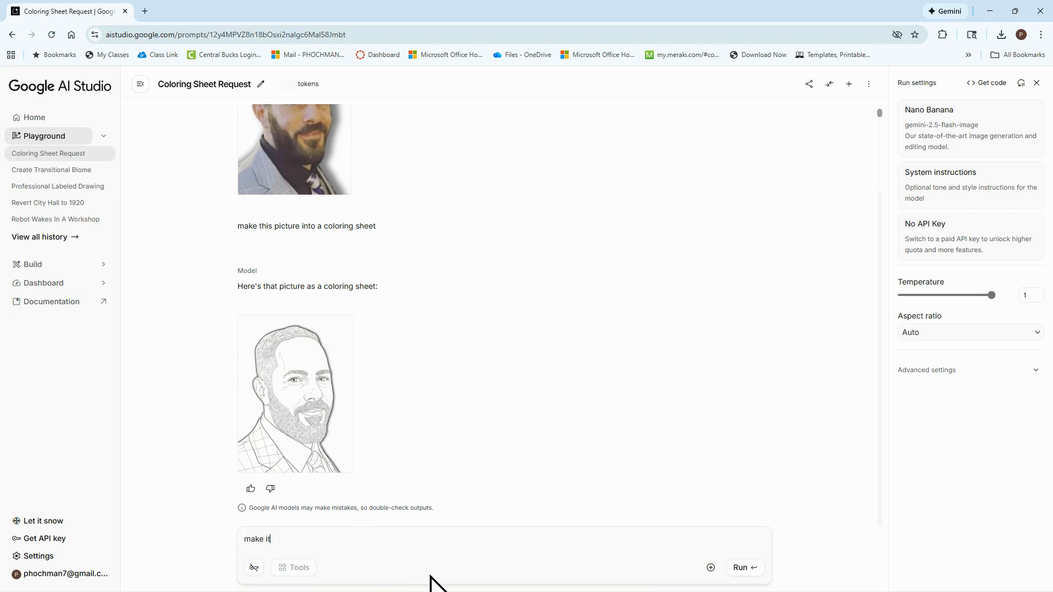
pyautogui.write(' paint by numbers')
pyautogui.press('Return')
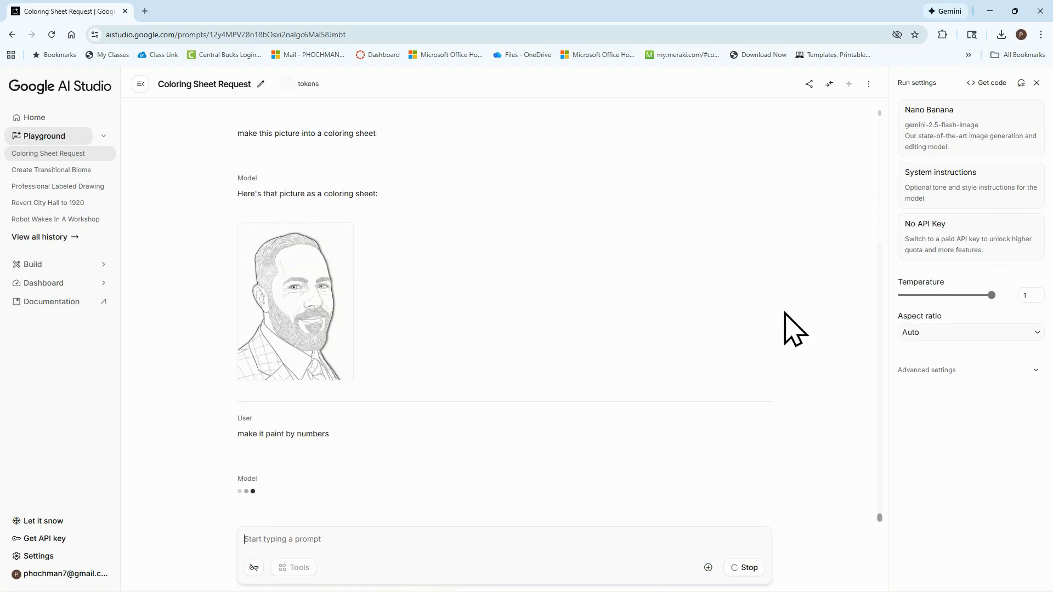
# View the generated paint-by-numbers image enlarged, zoom in on its color key and numbered areas, and close the preview
pyautogui.click(351, 462)
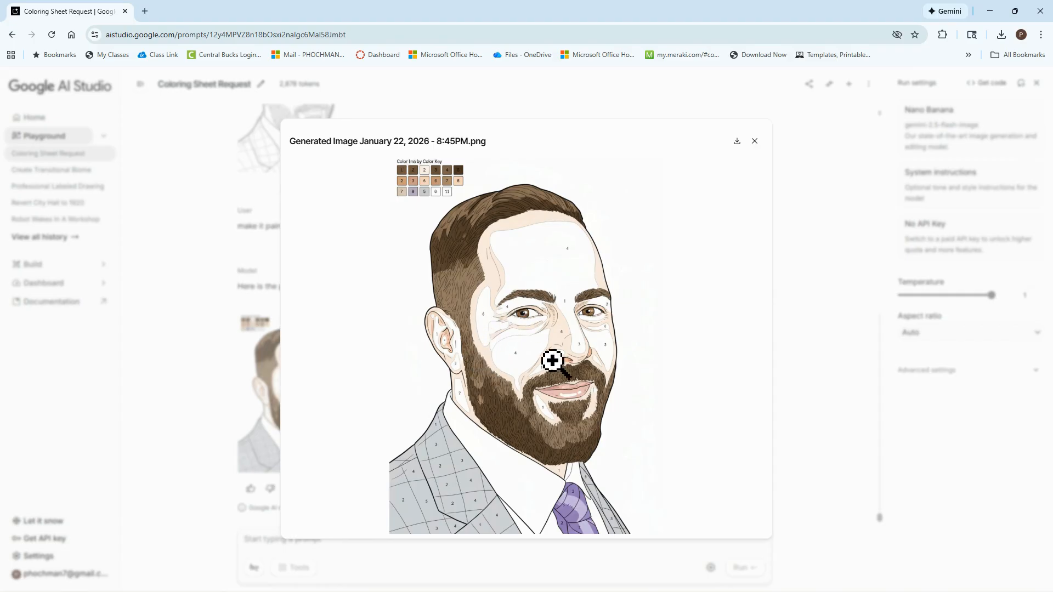
pyautogui.click(505, 360)
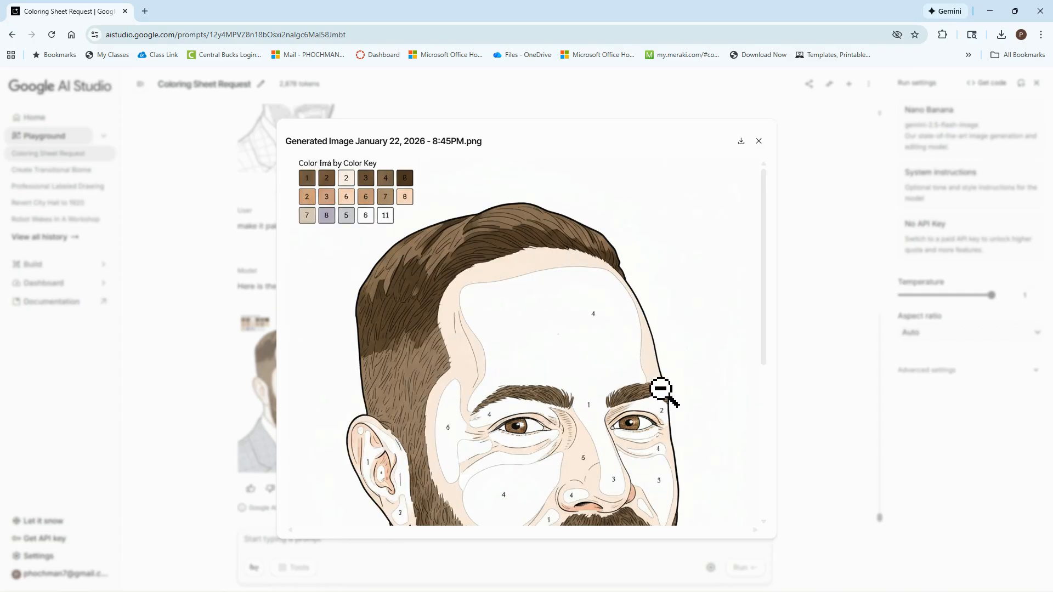
pyautogui.click(758, 142)
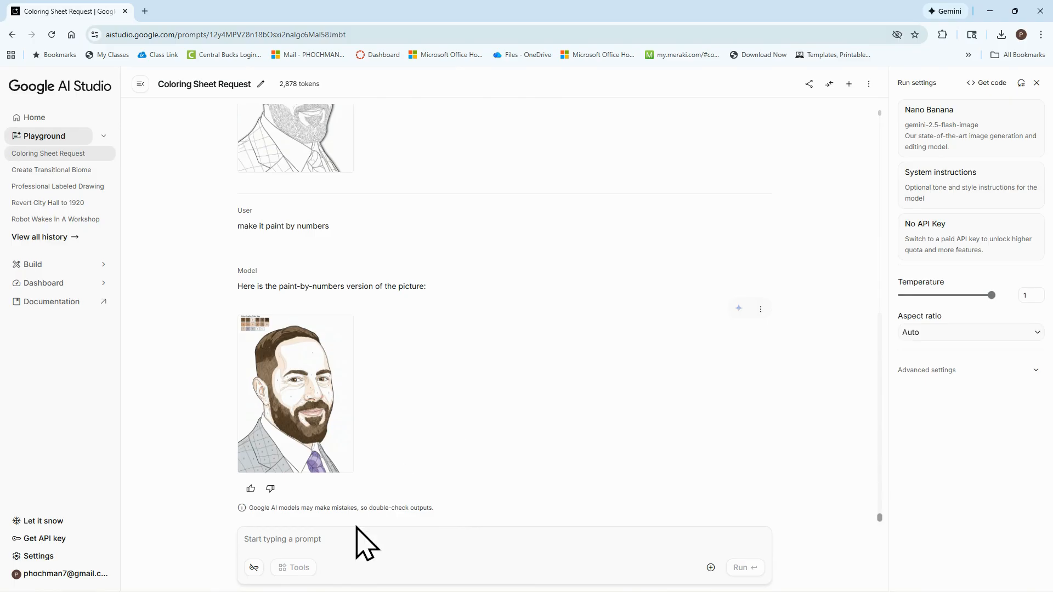
# Run the prompt "make this blank with no color, just numbers" and inspect the generated sheet enlarged
pyautogui.click(328, 540)
pyautogui.write('make ')
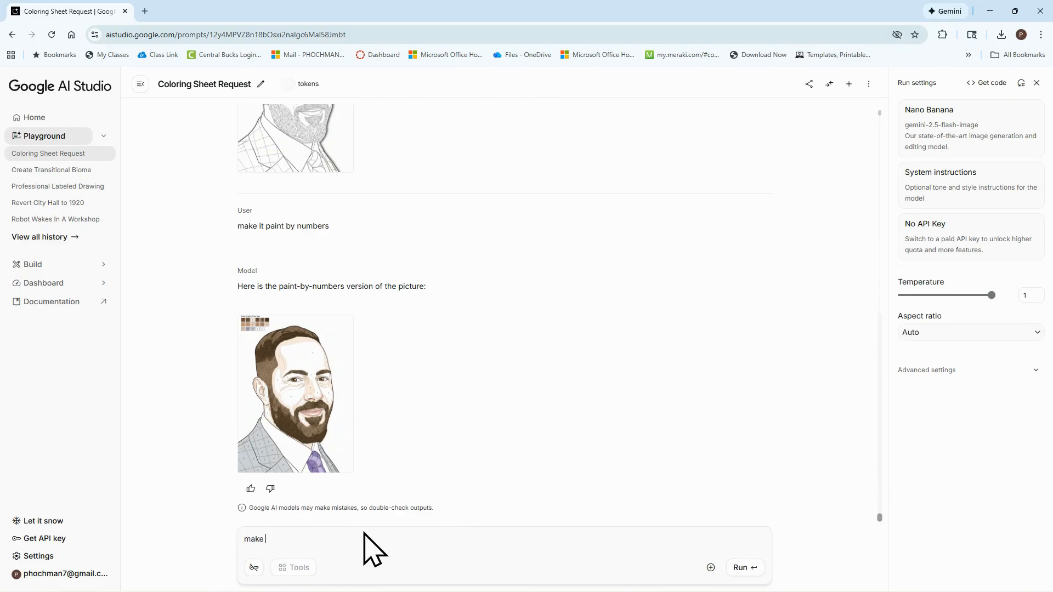
pyautogui.write('this blank with no color, just numbers')
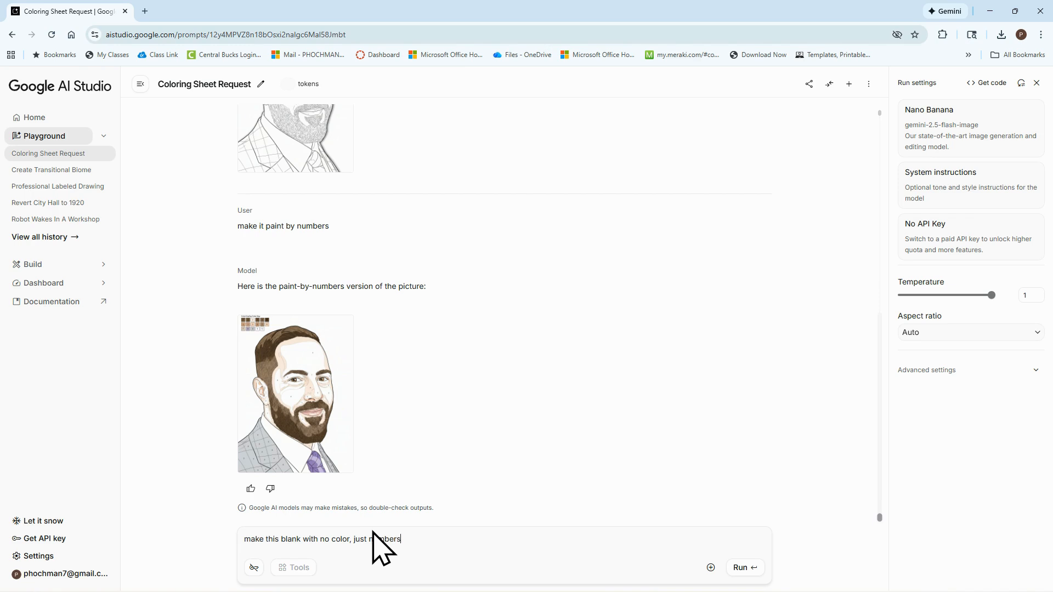
pyautogui.click(741, 568)
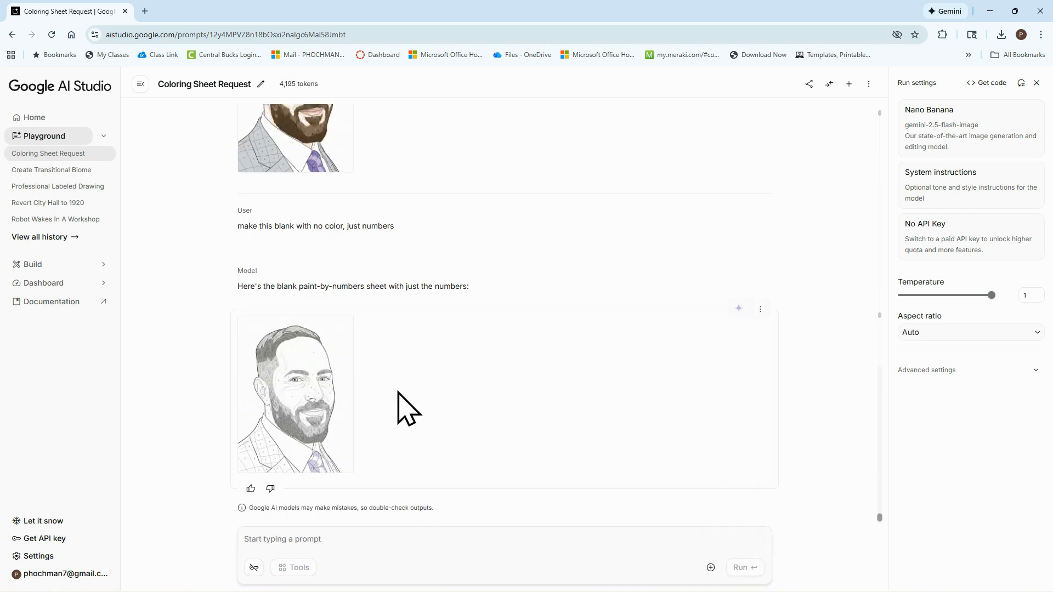
pyautogui.click(321, 395)
pyautogui.click(576, 258)
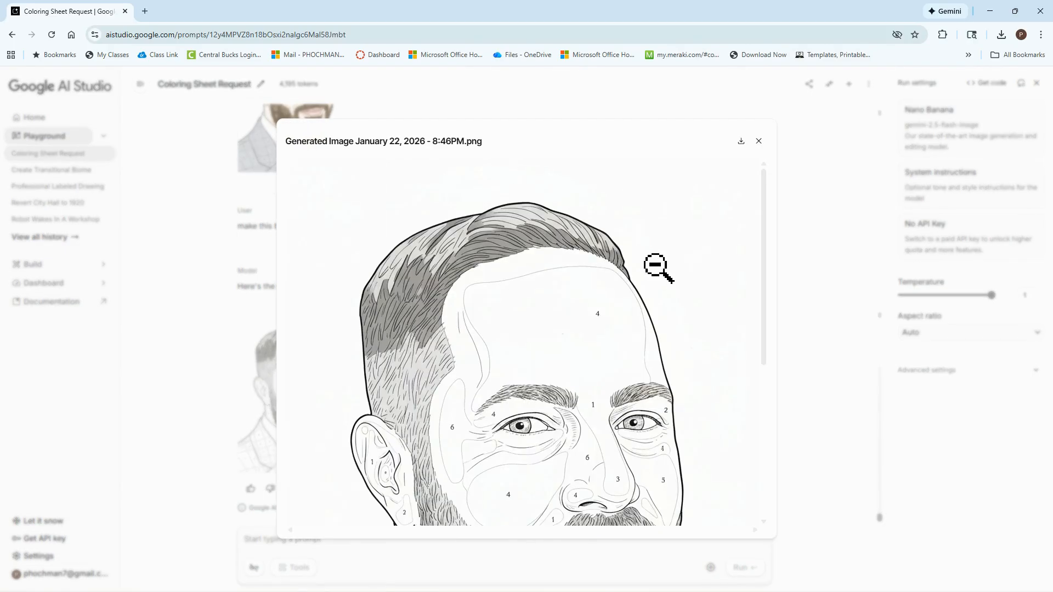
pyautogui.scroll(-3, 410, 441)
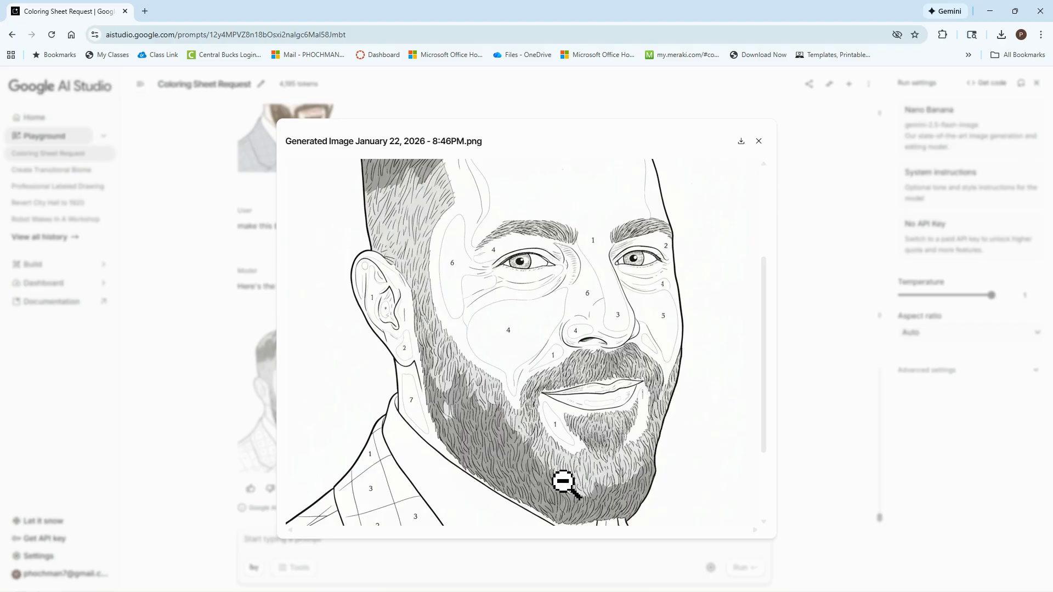
pyautogui.click(758, 142)
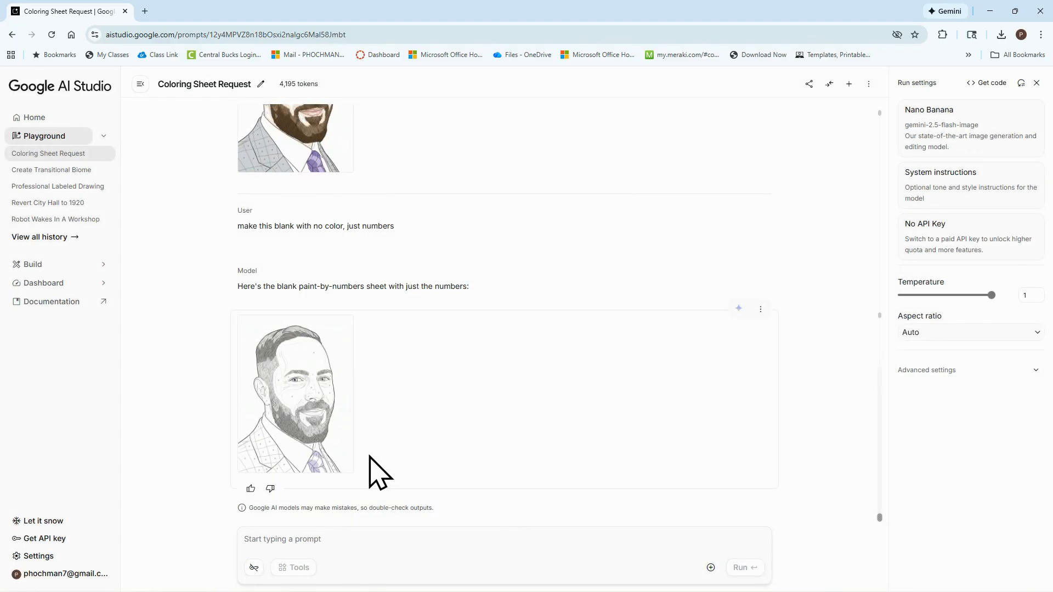
# Start a new Nano Banana chat, attach "headshot.jpg" and run the prompt "cartoonify this image"
pyautogui.click(849, 85)
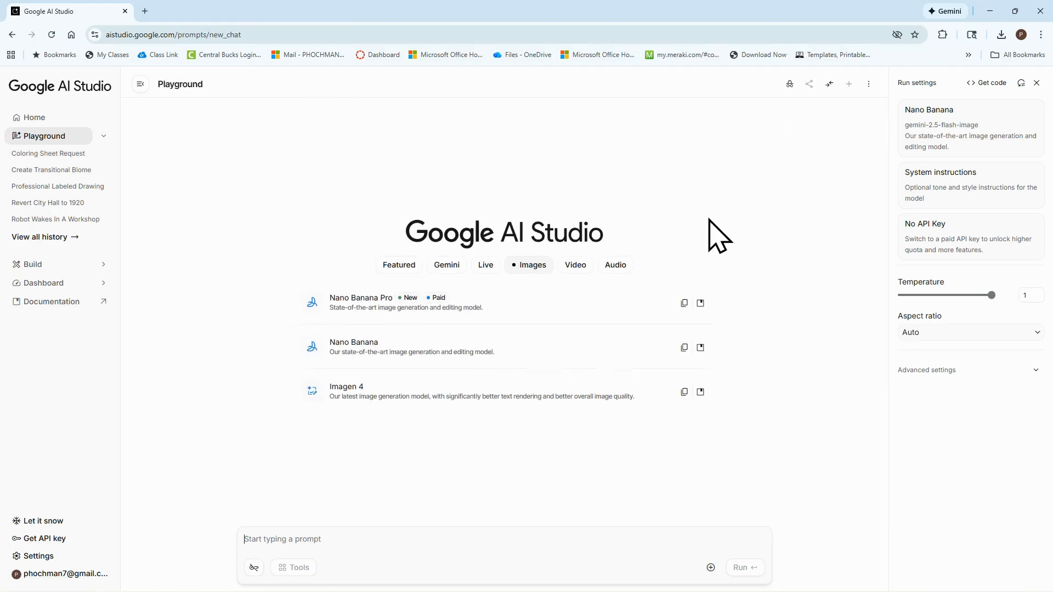
pyautogui.click(467, 356)
pyautogui.click(709, 567)
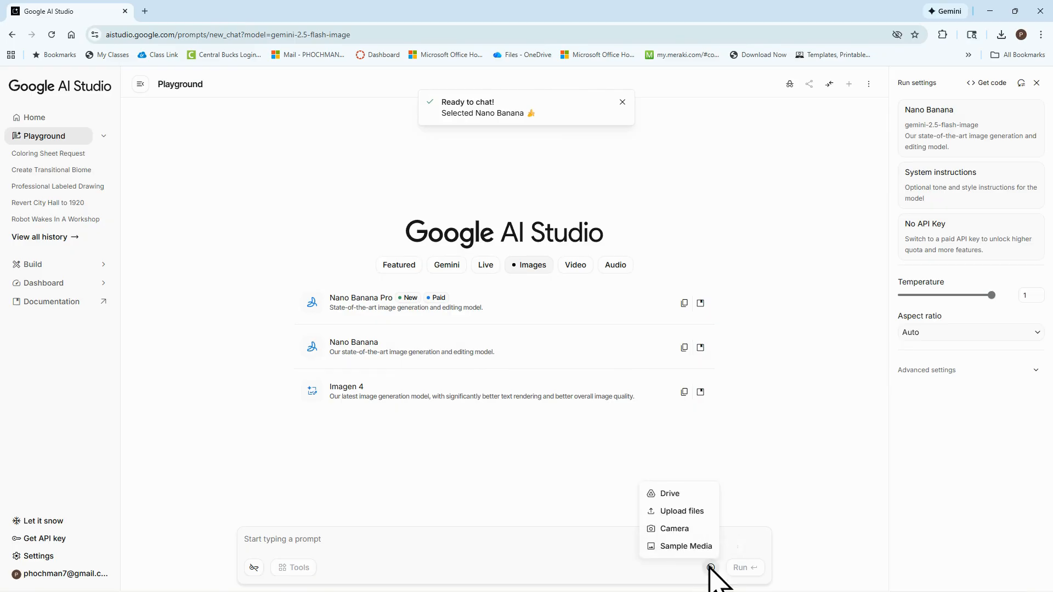
pyautogui.click(669, 511)
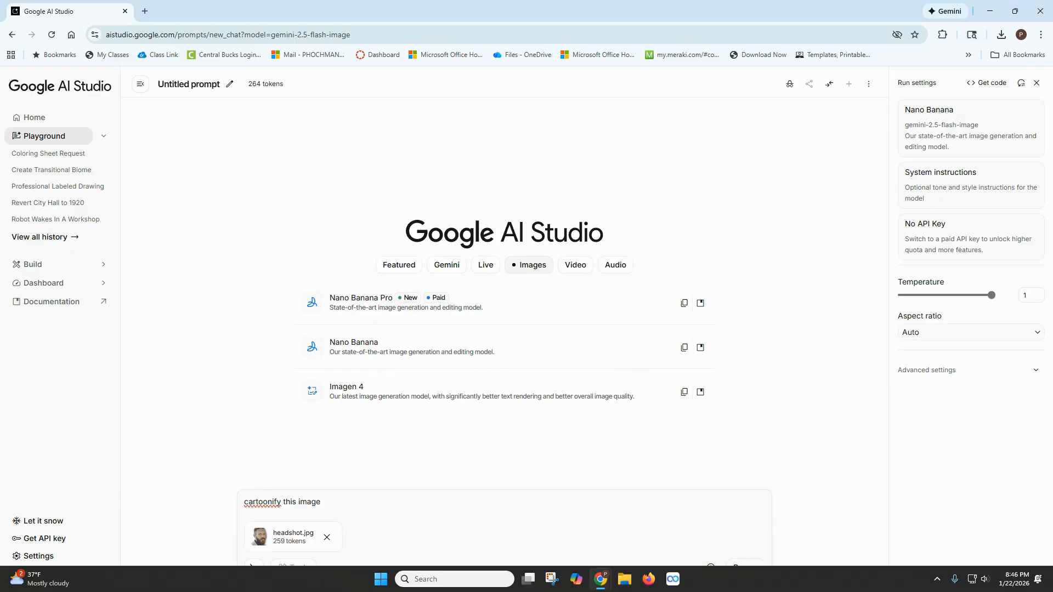
pyautogui.hotkey('ctrl', 'Return')
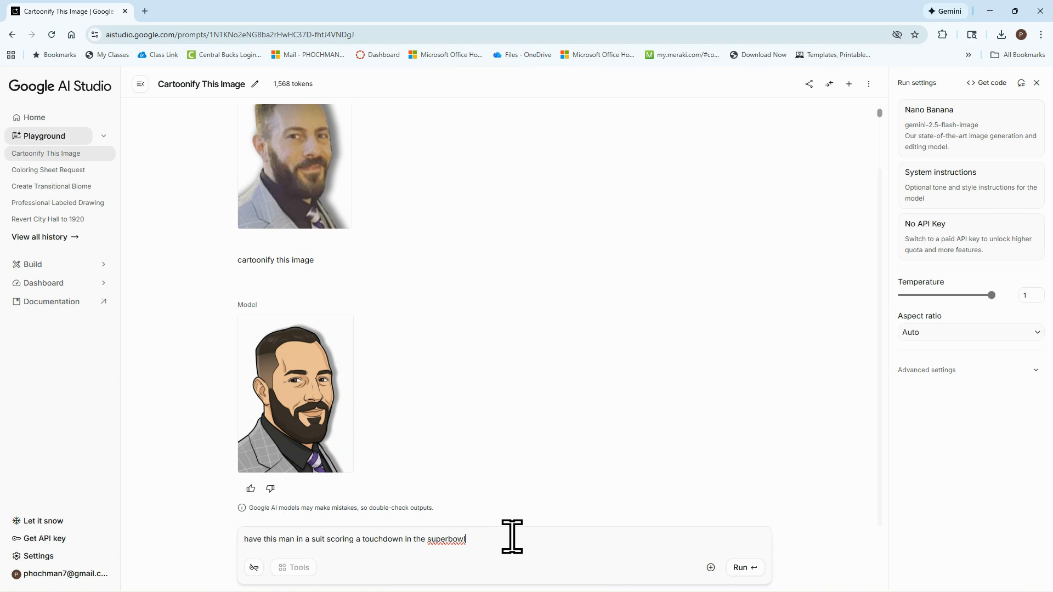
# Run the prompt "have this man in a suit scoring a touchdown in the superbowl" and view the result enlarged
pyautogui.click(742, 569)
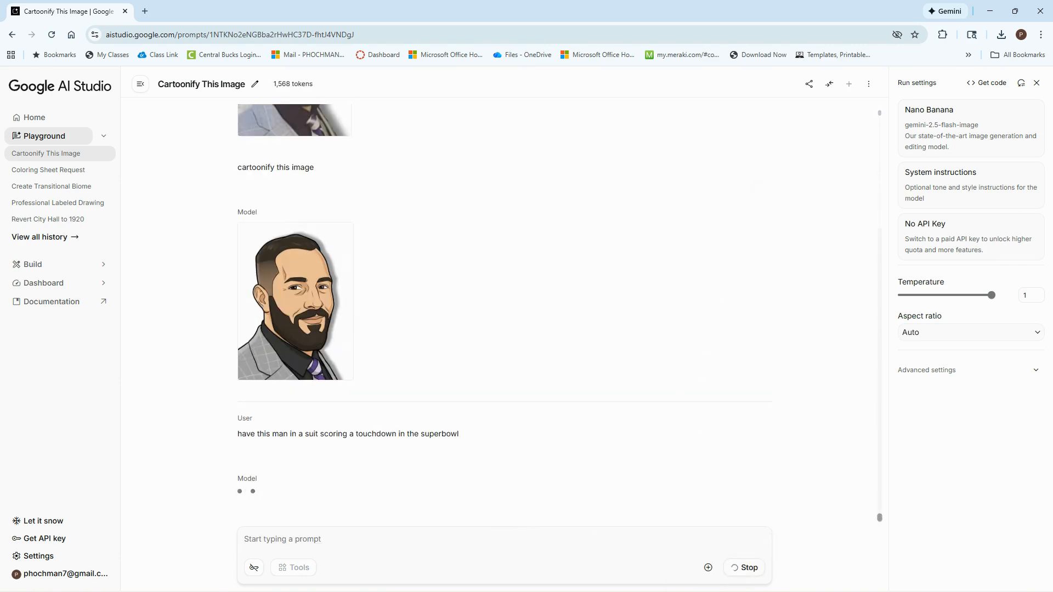
pyautogui.click(345, 465)
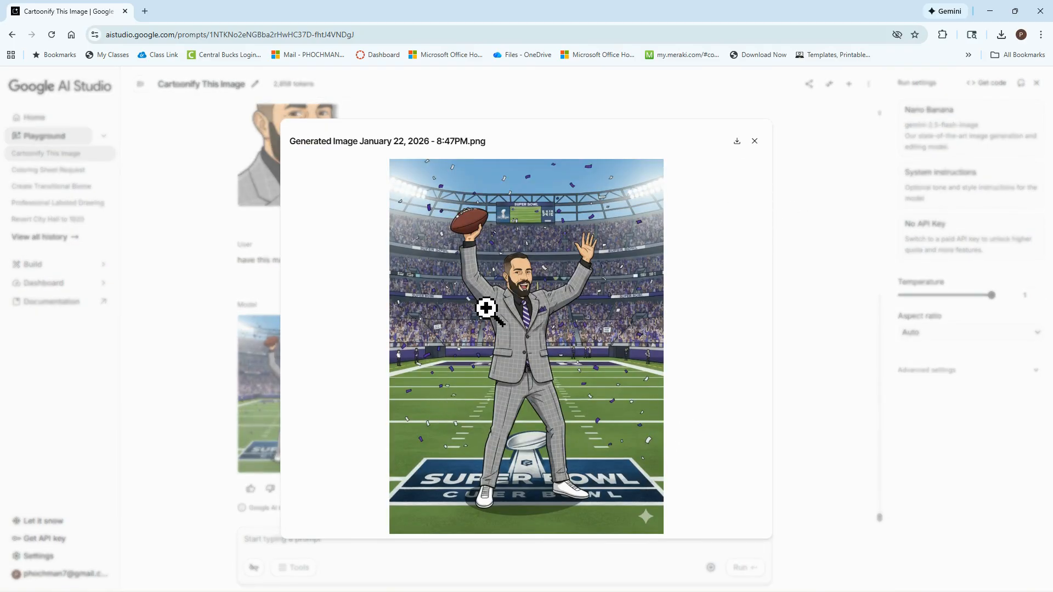
pyautogui.click(755, 141)
# Start a new chat, attach "headshot.jpg" and run the prompt "Have this man in a lab coat and safety googles"
pyautogui.click(850, 85)
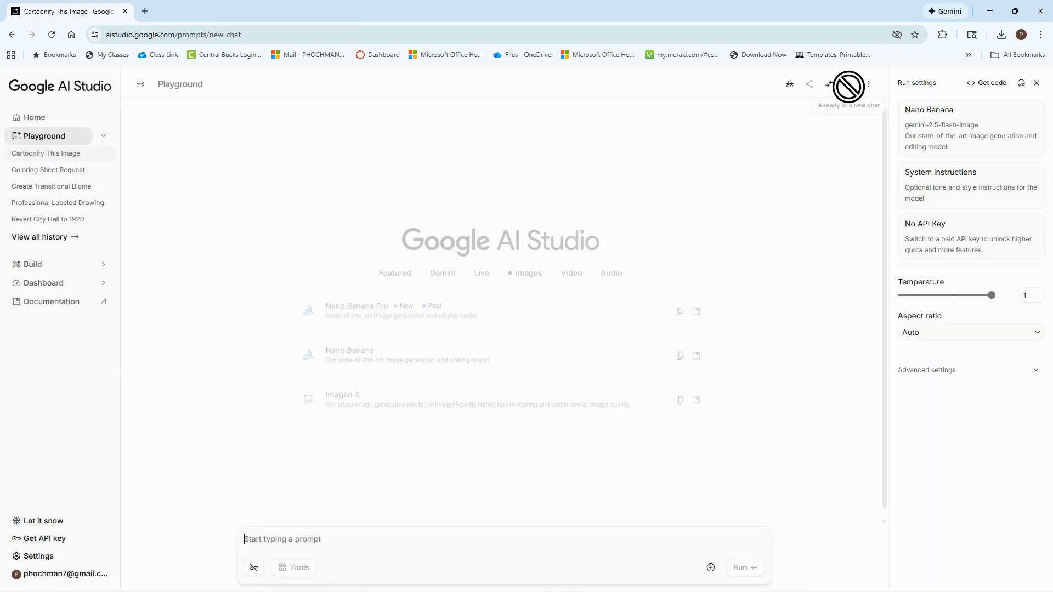
pyautogui.click(711, 568)
pyautogui.click(686, 510)
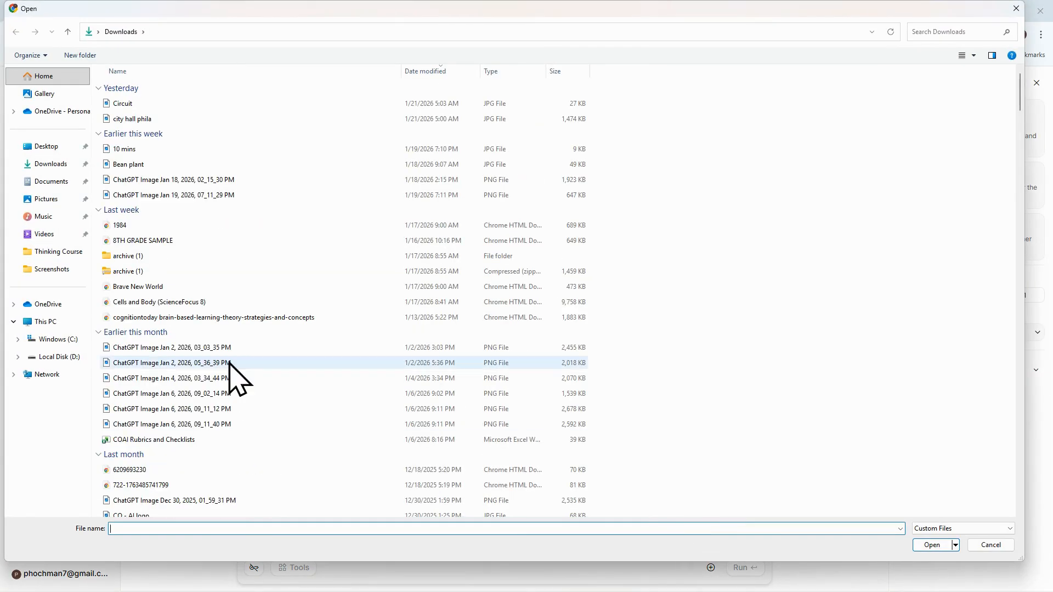
pyautogui.write('headshot')
pyautogui.press('Return')
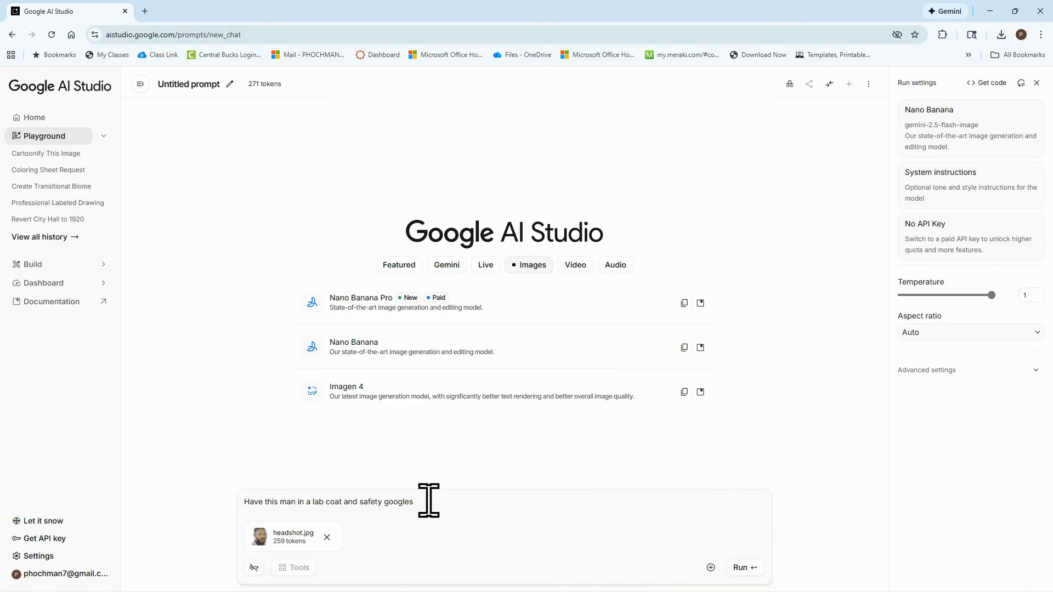
pyautogui.click(742, 568)
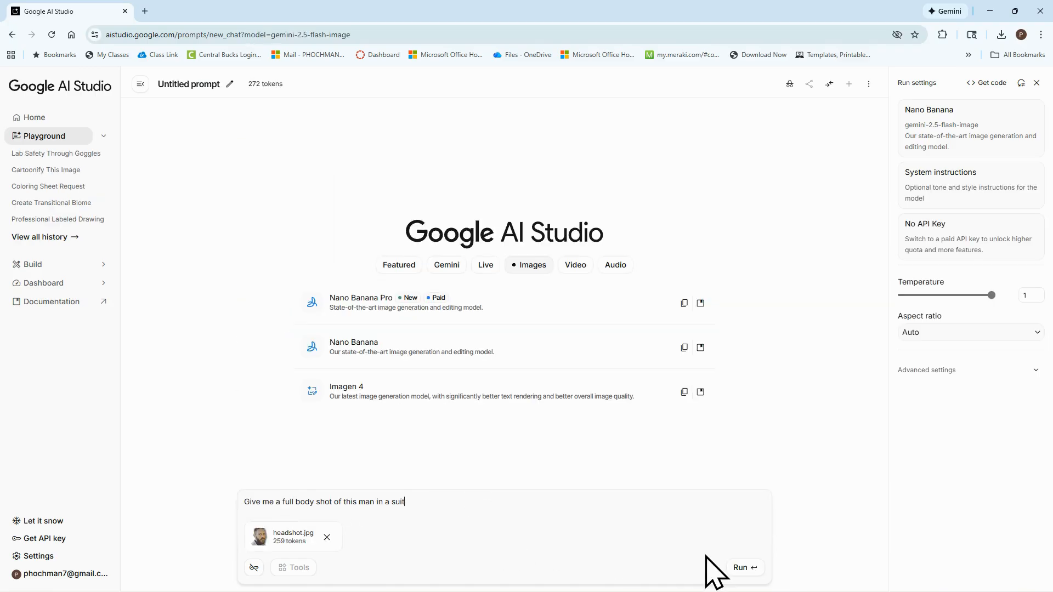
# Run "Give me a full body shot of this man in a suit" on "headshot.jpg" in a new chat and view the result enlarged
pyautogui.click(741, 569)
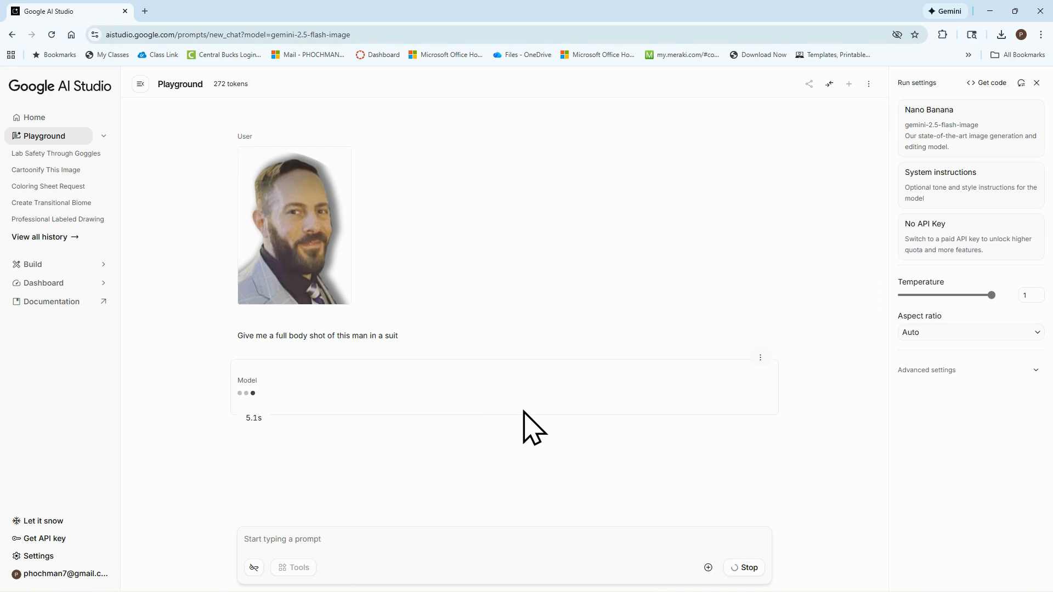
pyautogui.click(343, 465)
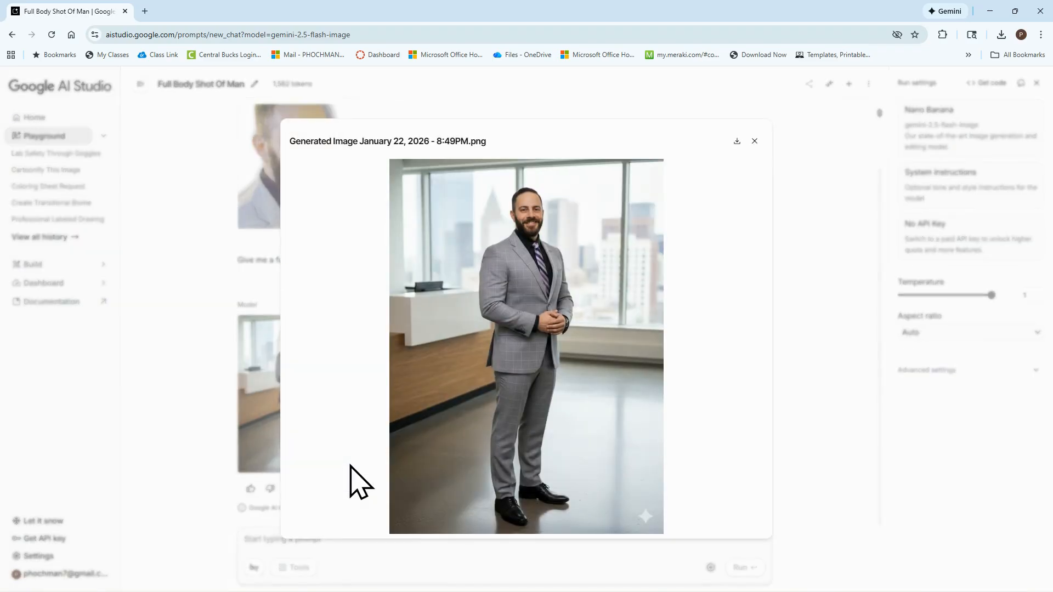
pyautogui.click(754, 141)
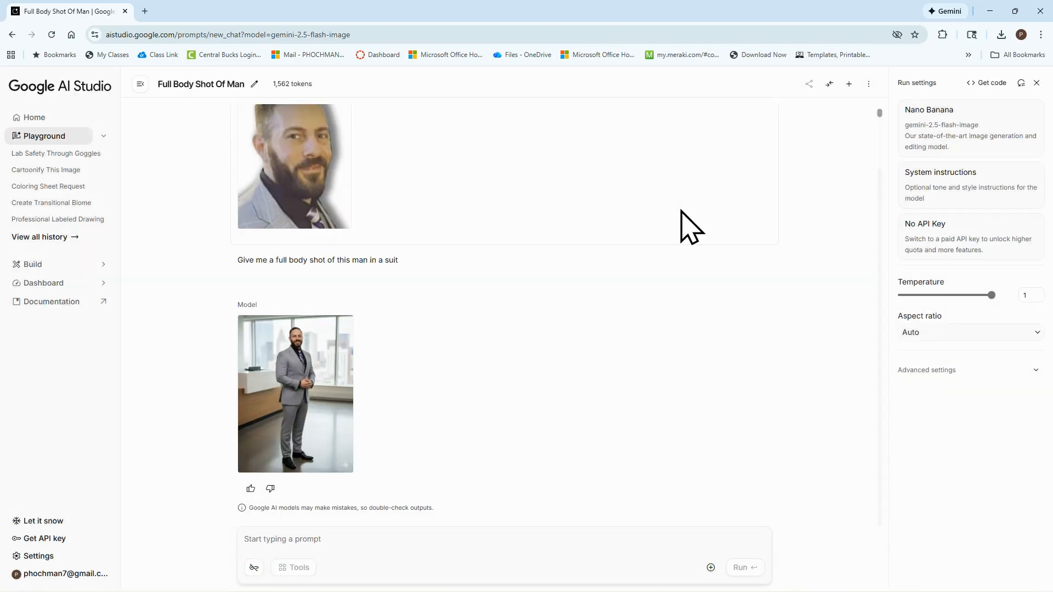
# Run the follow-up prompt "have this man wearing a lab coat and safety goggles" and view the result enlarged
pyautogui.write('have this man wearing a lab coat and safety goggles')
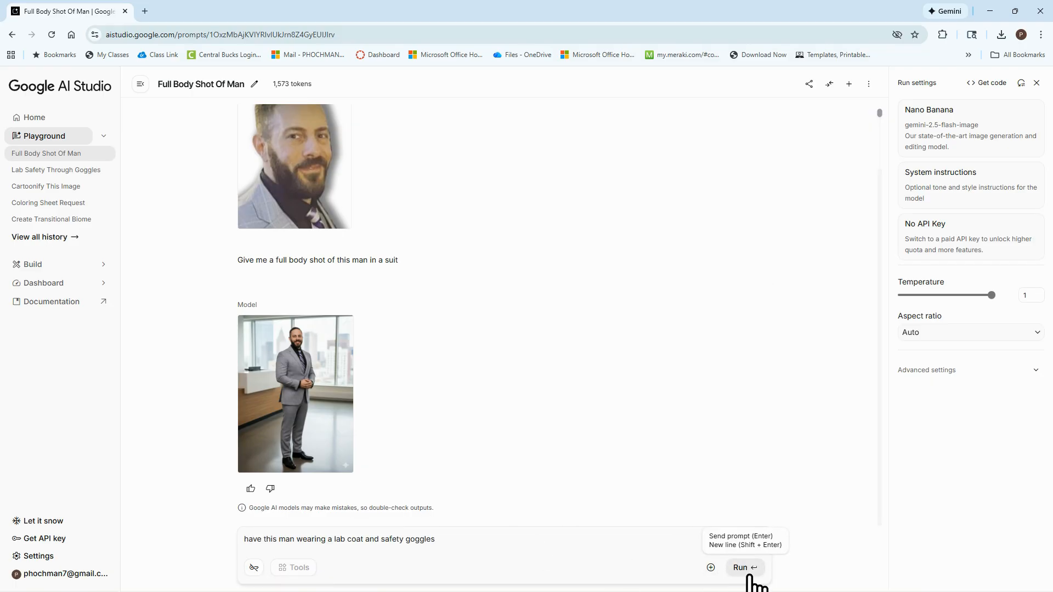
pyautogui.click(742, 568)
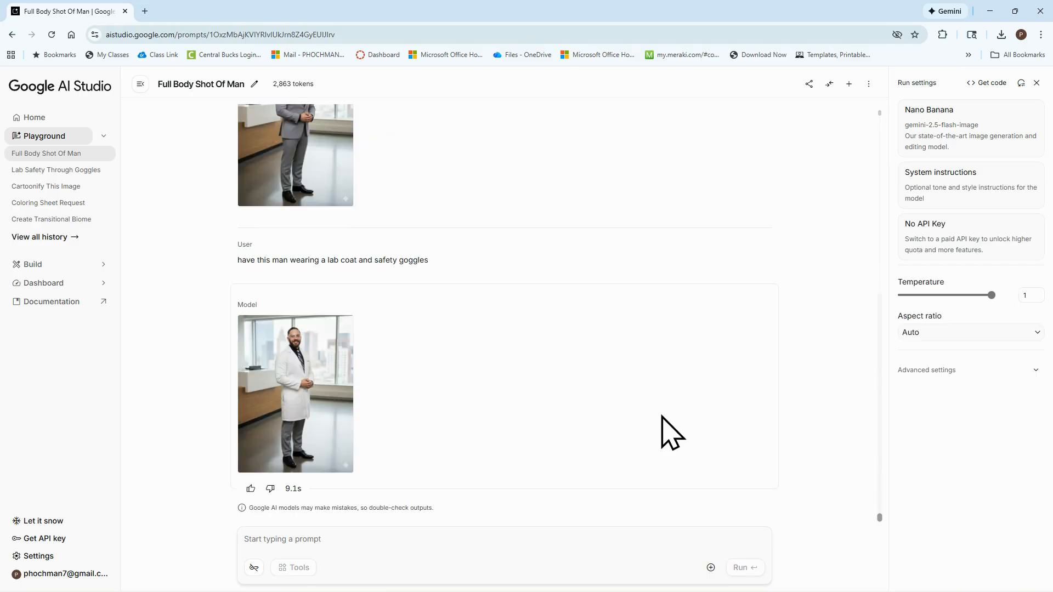
pyautogui.click(346, 467)
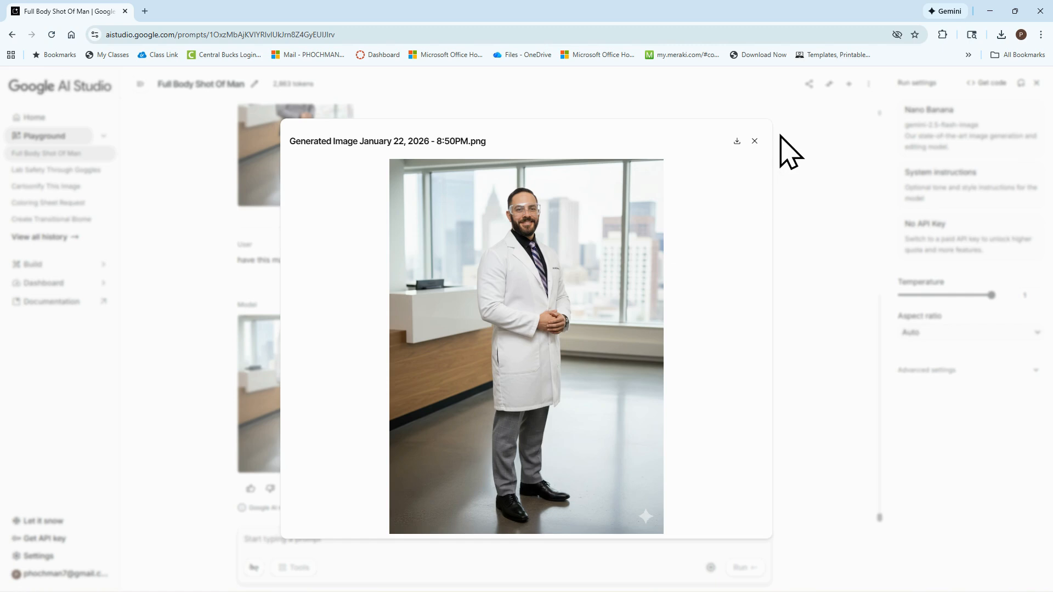
pyautogui.click(754, 142)
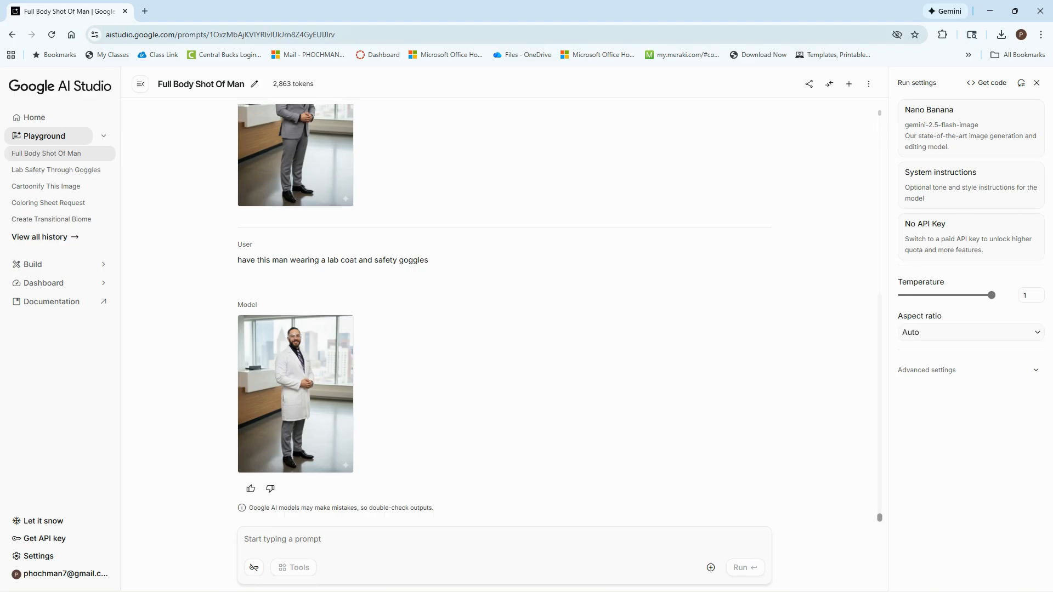
# Run the follow-up prompt "change the camera angle to a top down view" on the lab coat image
pyautogui.click(355, 538)
pyautogui.write('change the camera angle to a top down view')
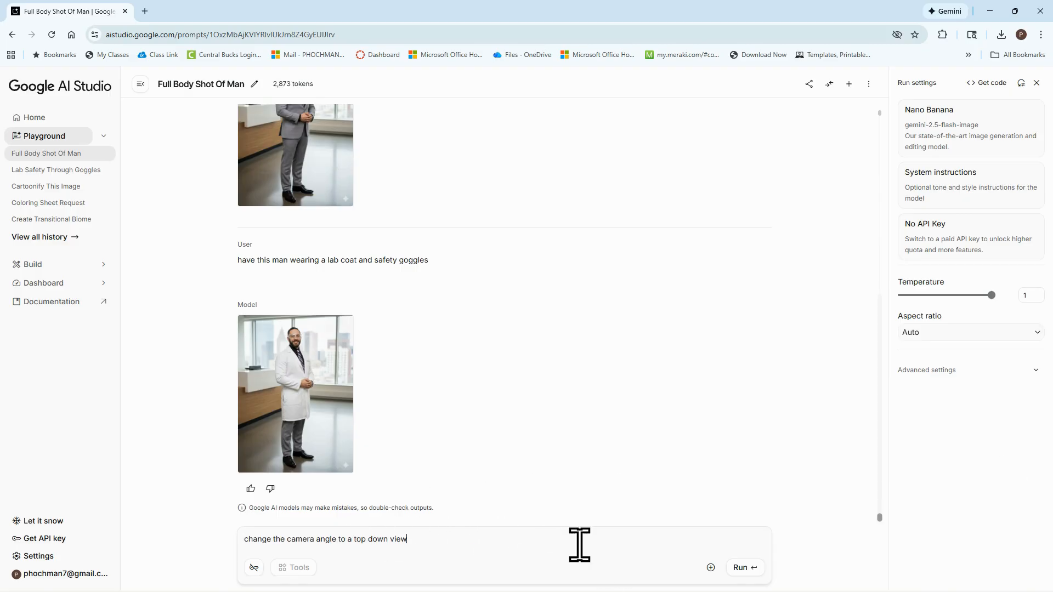
pyautogui.click(742, 569)
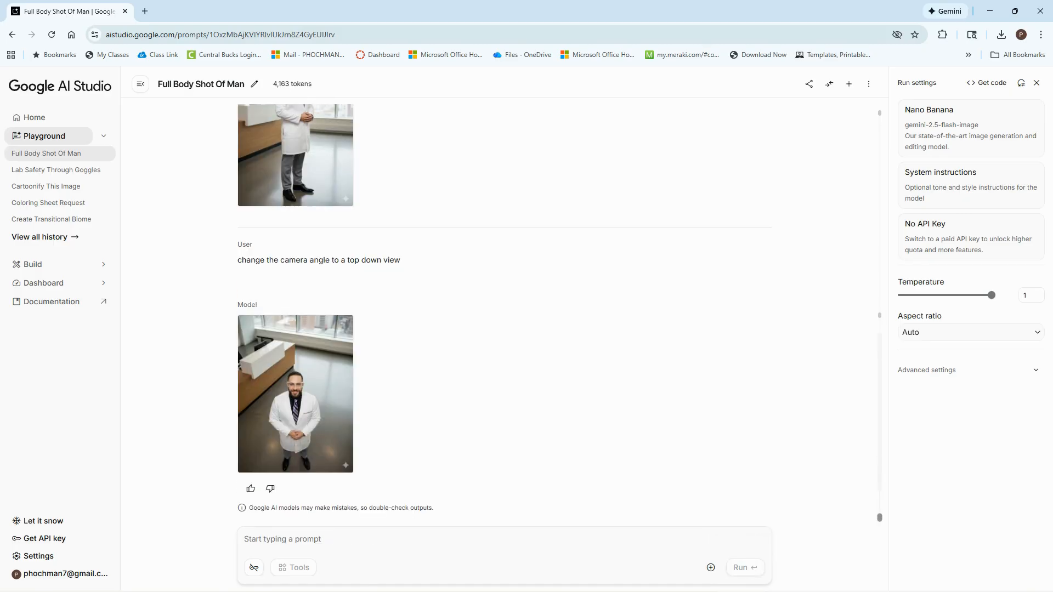
# Run the prompt "make the background at the top os a mountain" and download the previous top-down lab coat image
pyautogui.click(322, 535)
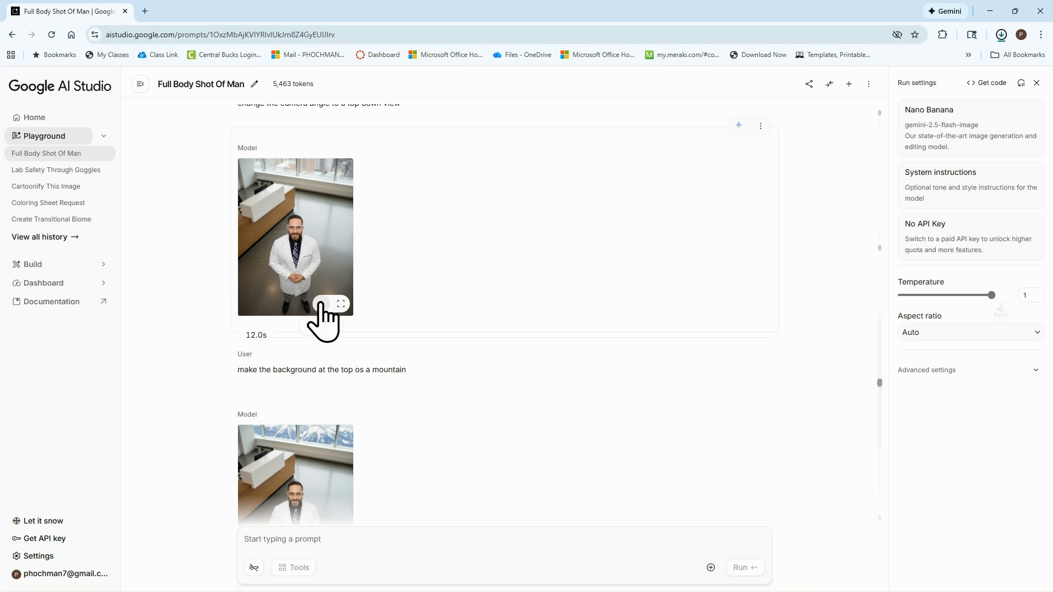
pyautogui.click(322, 304)
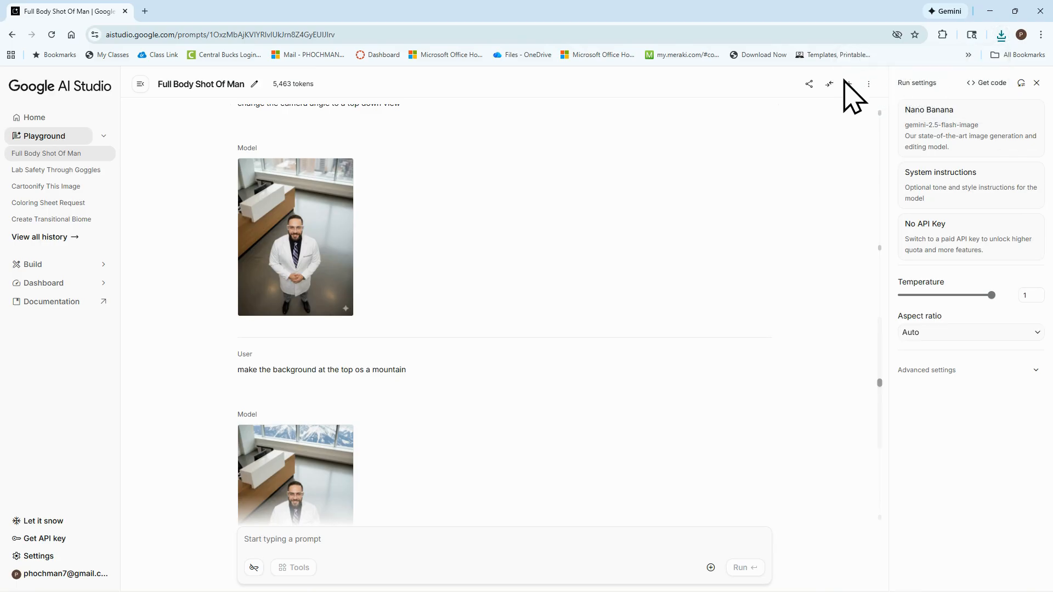
# Start a new Nano Banana chat, attach the downloaded "Generated Image January 22, 2026 - 8_51PM.png" and preview it
pyautogui.click(848, 83)
pyautogui.click(384, 354)
pyautogui.click(711, 567)
pyautogui.click(672, 511)
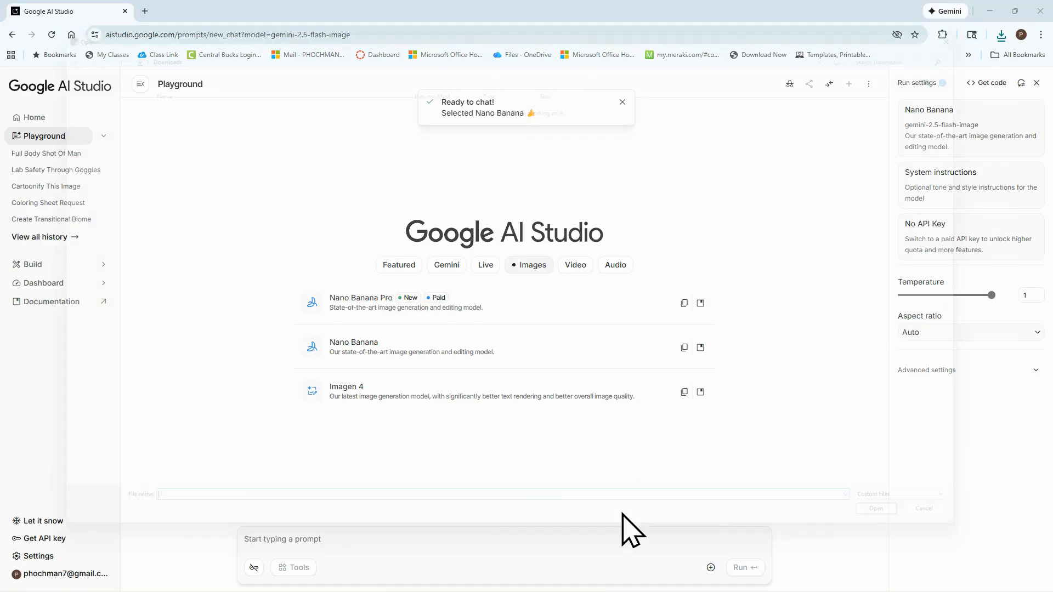
pyautogui.doubleClick(193, 105)
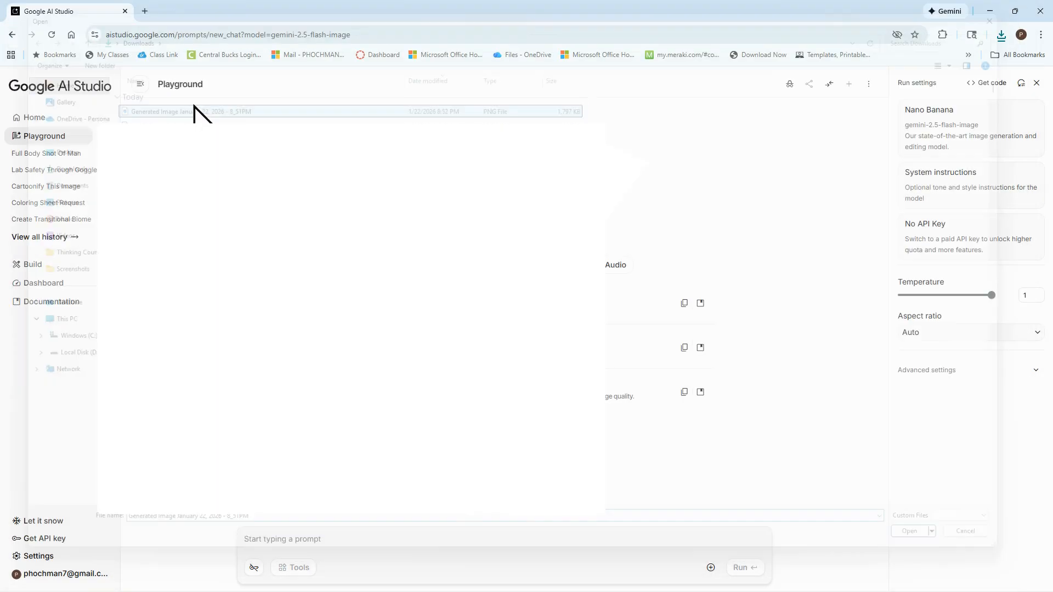
pyautogui.click(263, 540)
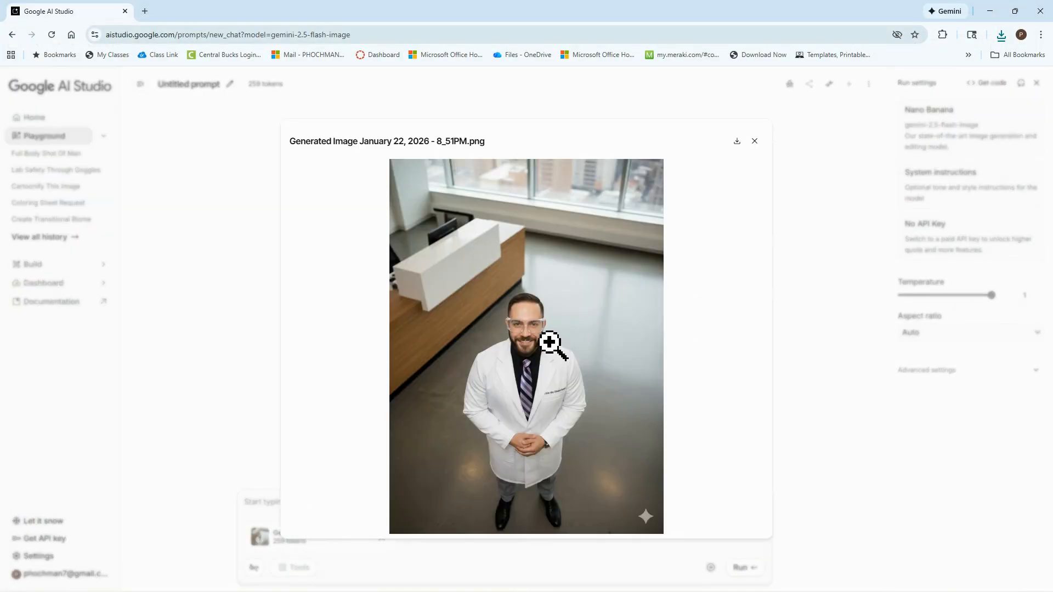
pyautogui.click(753, 142)
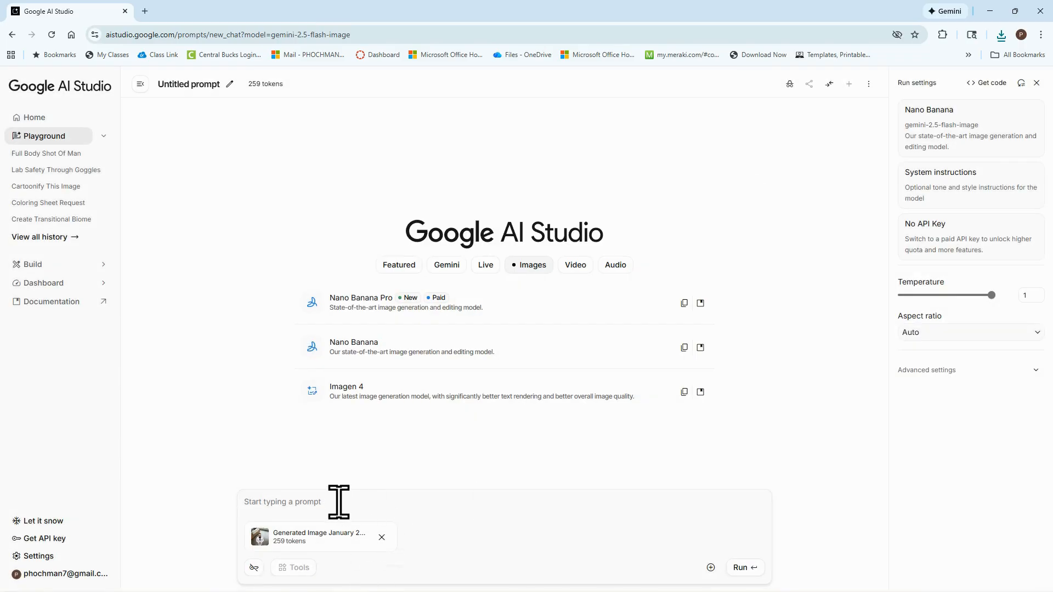
pyautogui.moveTo(446, 590)
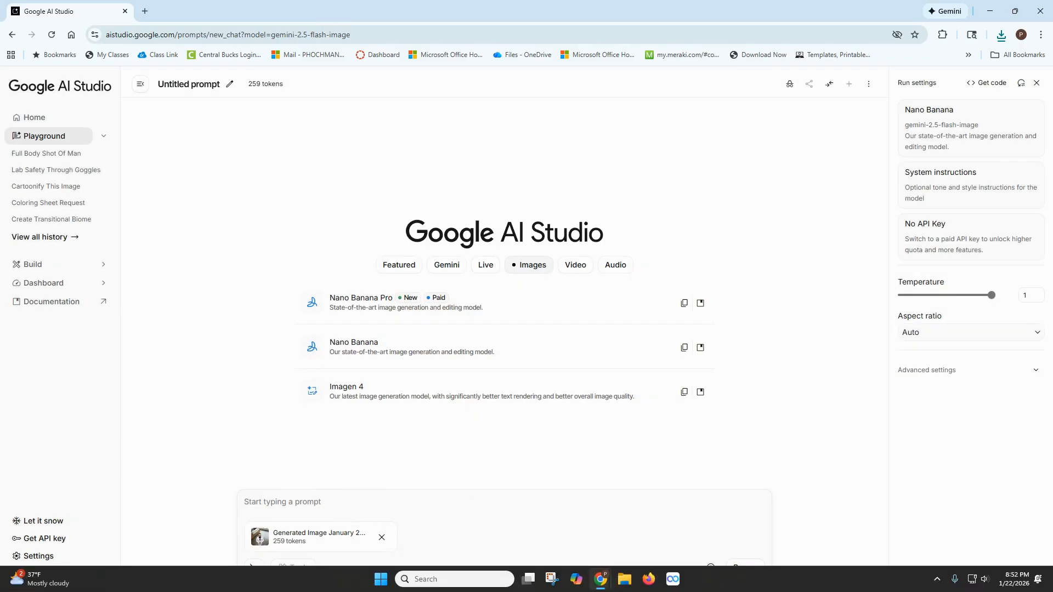
# Run the prompt "change the background to the top of a mountain" on the attached image and view the result enlarged
pyautogui.hotkey('ctrl', 'v')
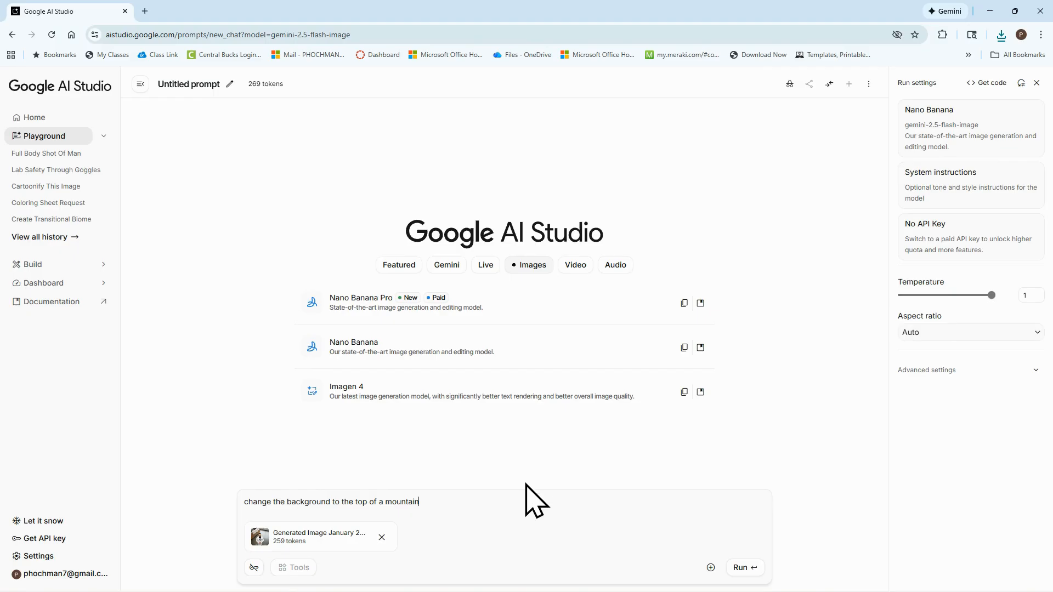
pyautogui.click(738, 568)
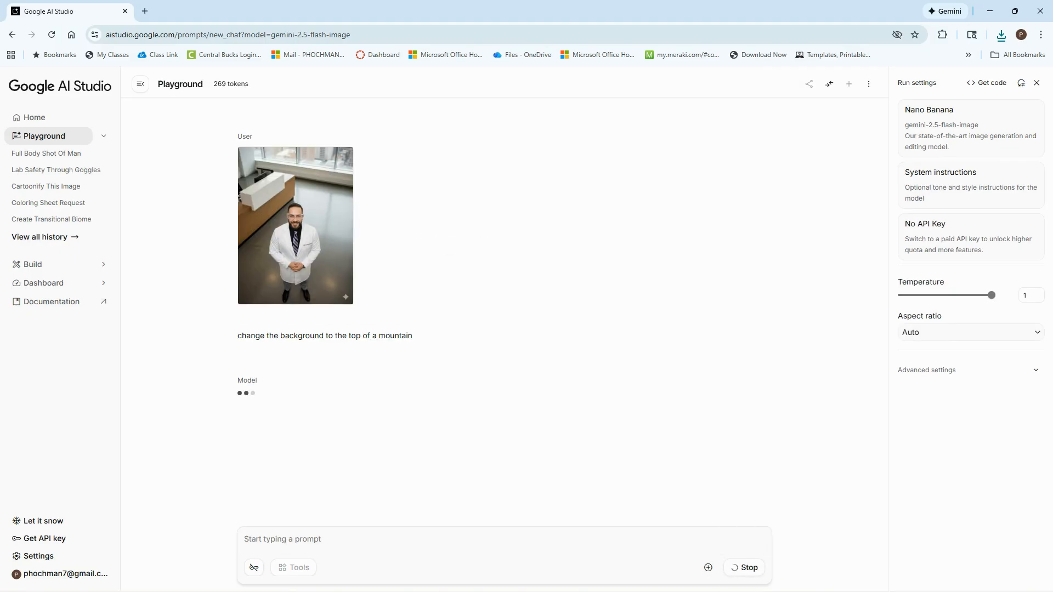
pyautogui.click(341, 462)
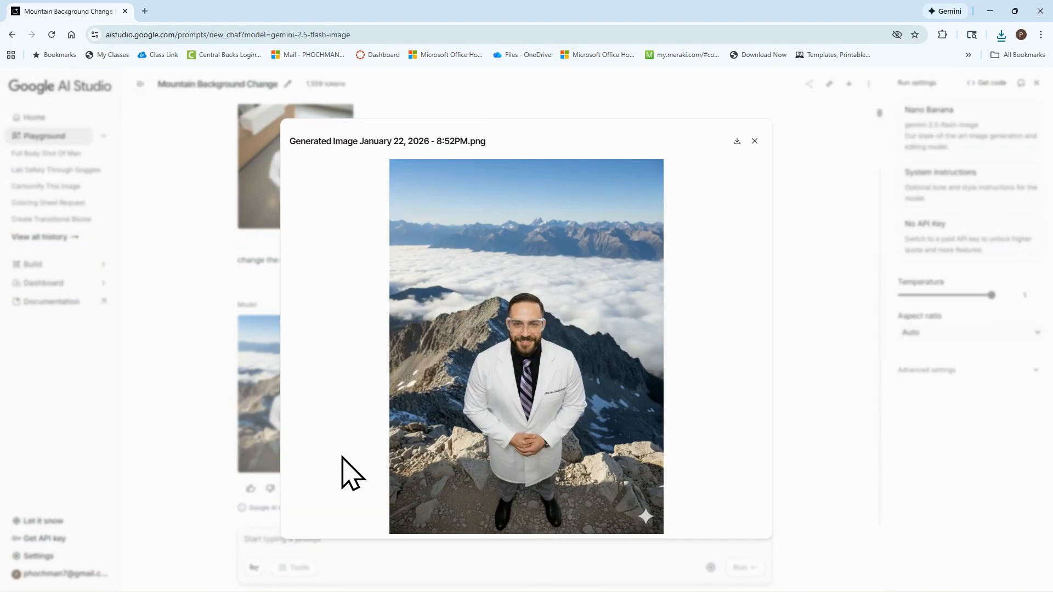
pyautogui.click(755, 141)
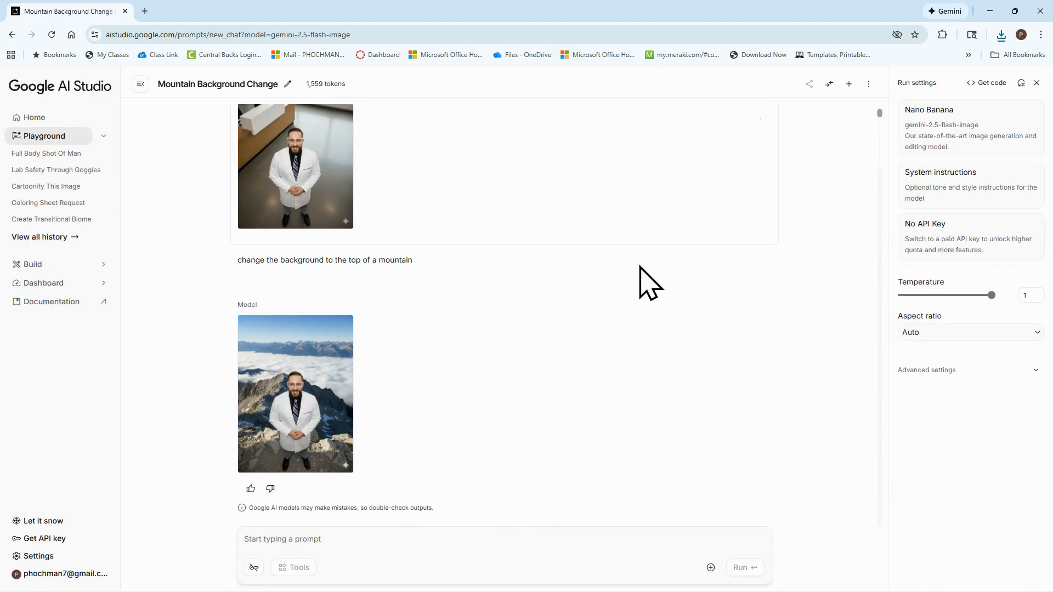
# Run the follow-up prompt "make the man 90 years old" on the mountain image and view the result enlarged
pyautogui.click(322, 545)
pyautogui.write('make th')
pyautogui.write('e man 90 years old')
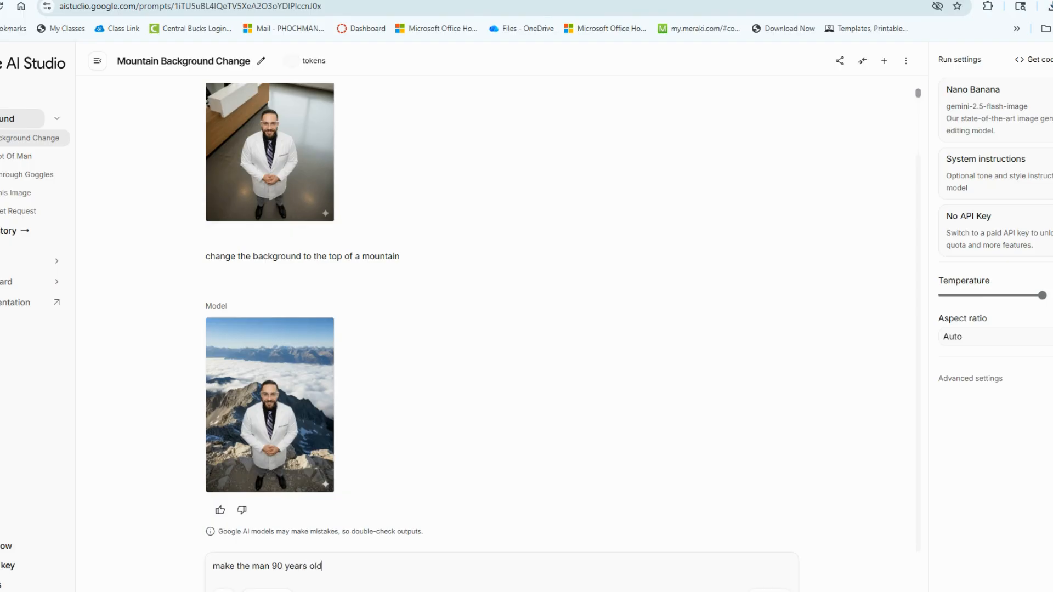
pyautogui.hotkey('ctrl', 'Return')
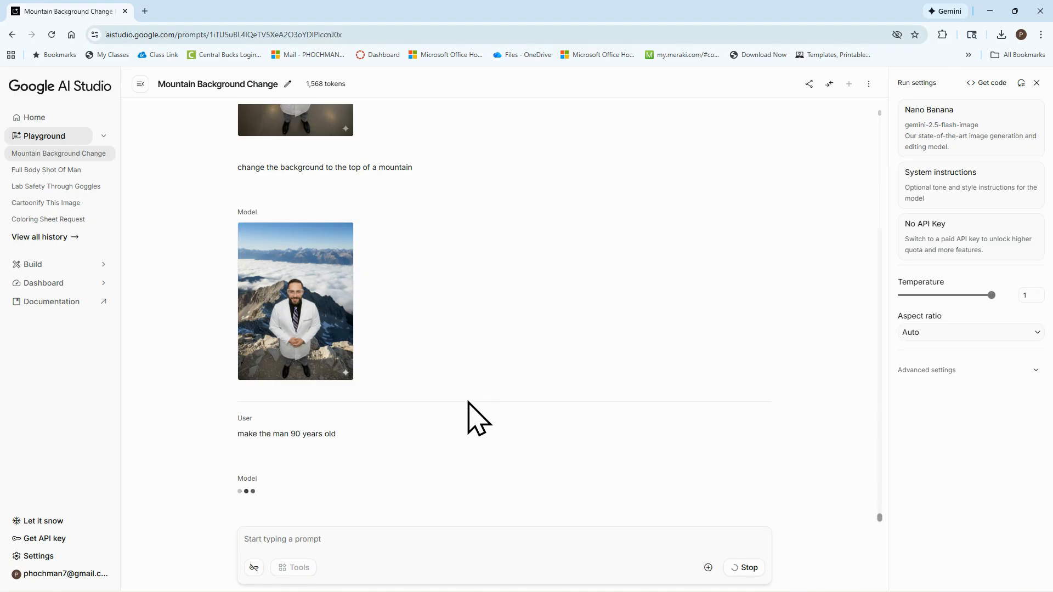
pyautogui.click(351, 464)
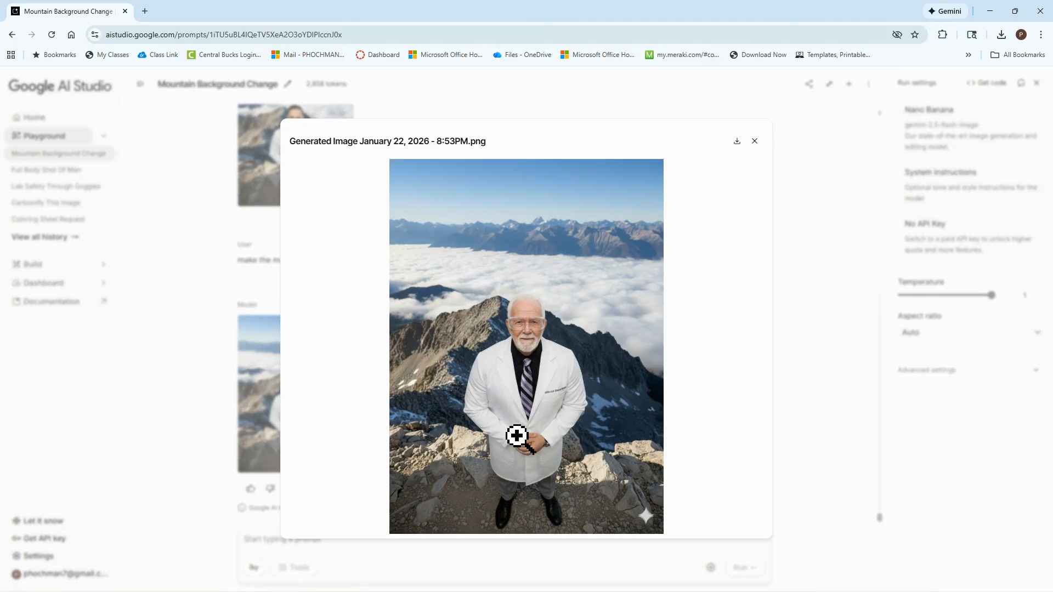
pyautogui.click(754, 141)
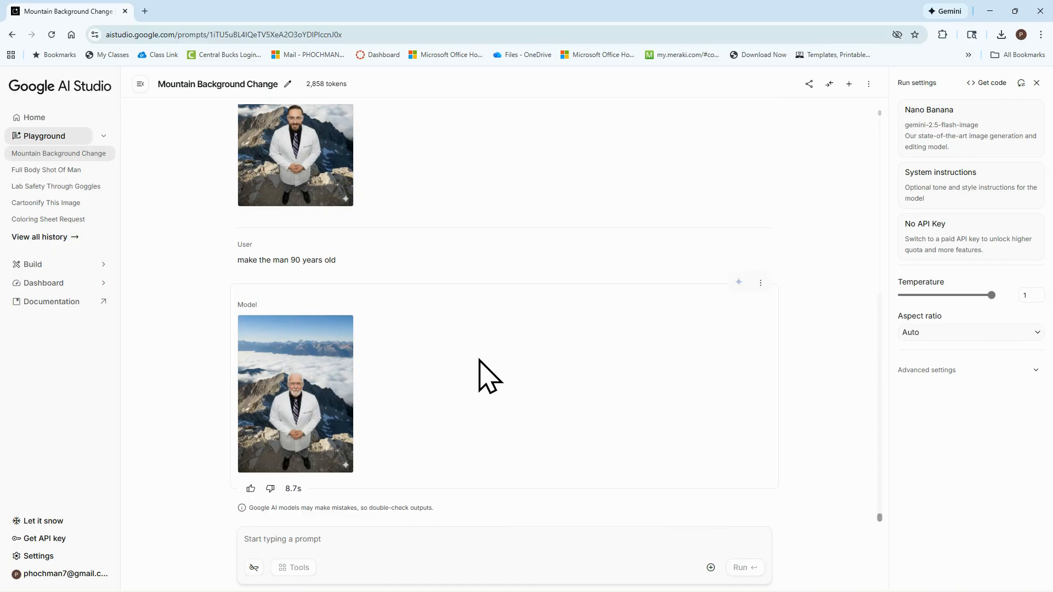